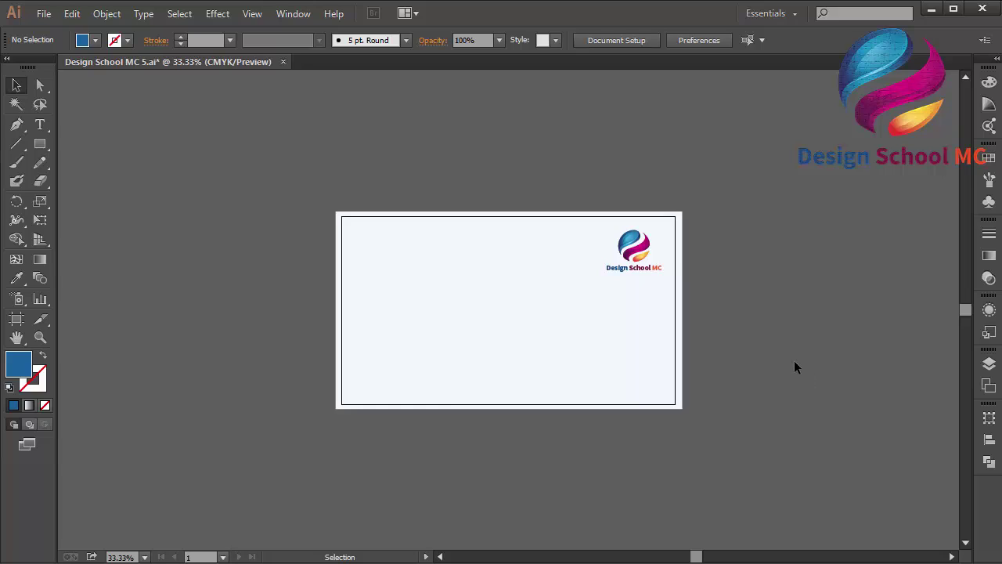
Step: Zoom in on the business card and bring up the shape tools under the Rectangle Tool
{"action": "key", "text": "ctrl+plus"}
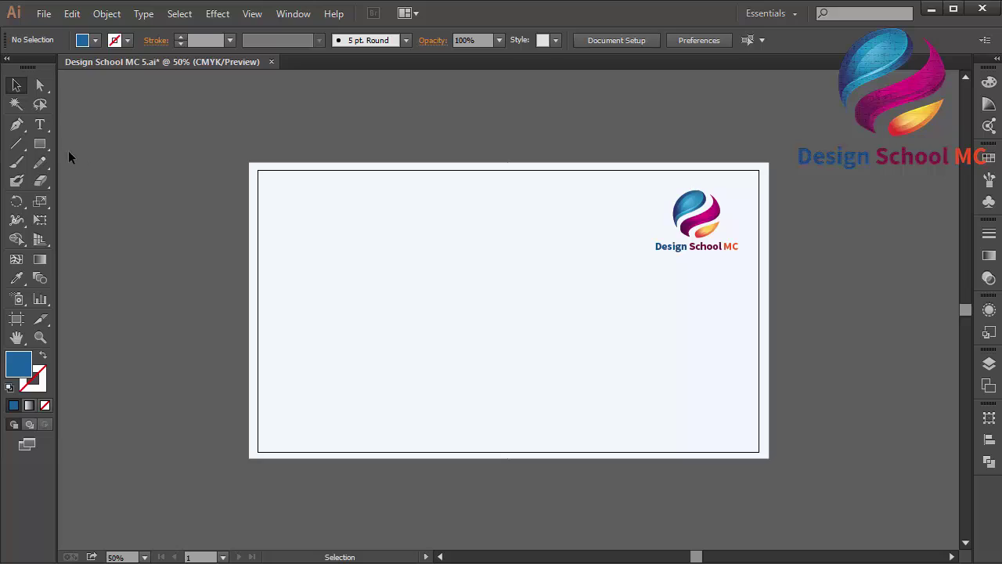
{"action": "left_click", "coordinate": [46, 146]}
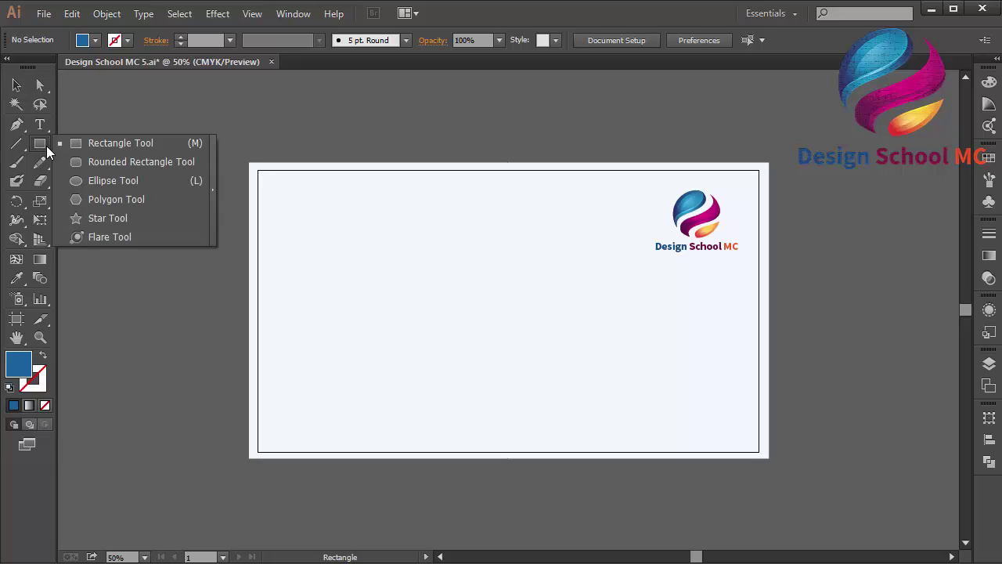
Step: Draw a 448 × 448 px circle on the card's left and fill it with orange EDA900
{"action": "left_click", "coordinate": [130, 181]}
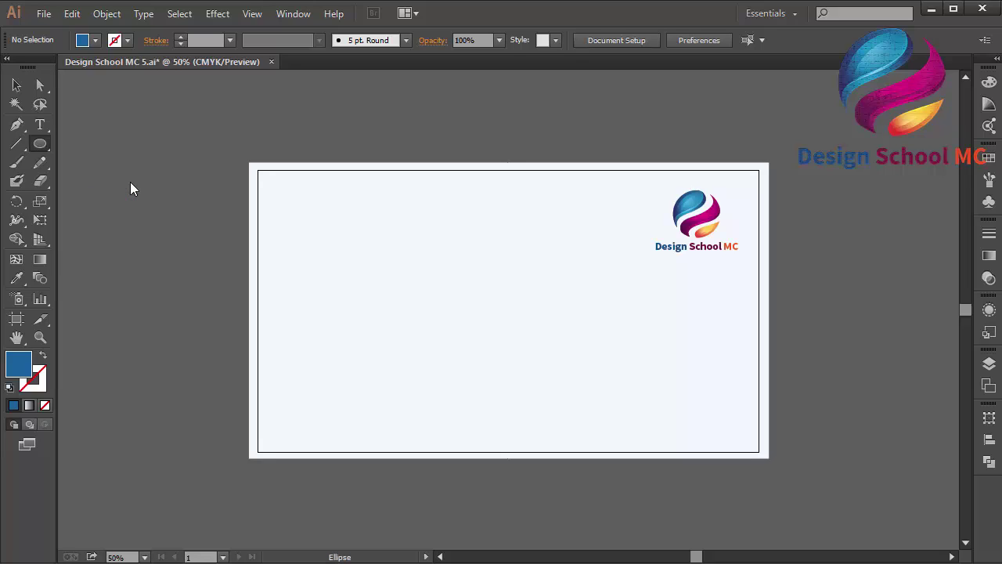
{"action": "left_click_drag", "start_coordinate": [351, 243], "coordinate": [525, 382]}
{"action": "double_click", "coordinate": [29, 368]}
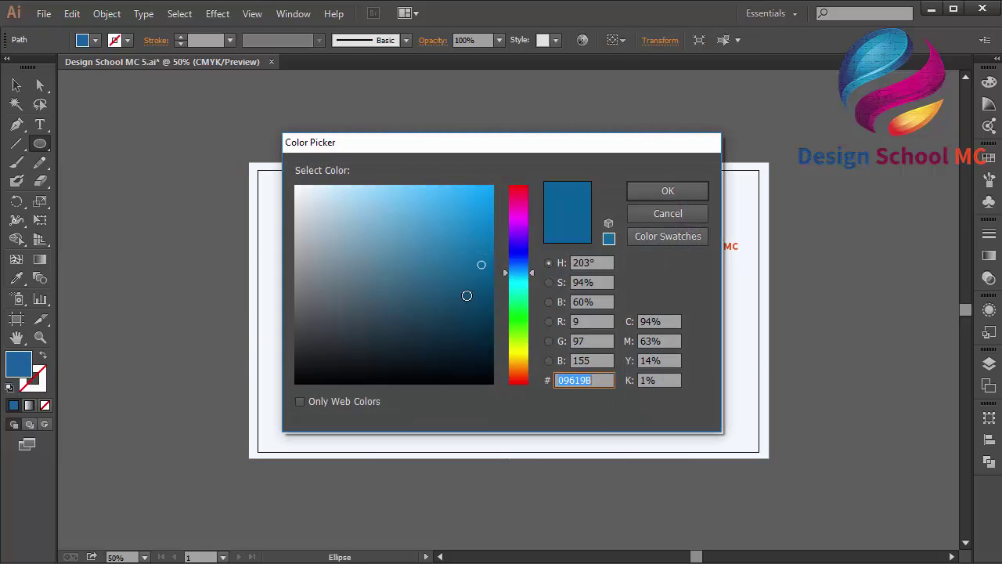
{"action": "left_click_drag", "start_coordinate": [524, 300], "coordinate": [520, 360]}
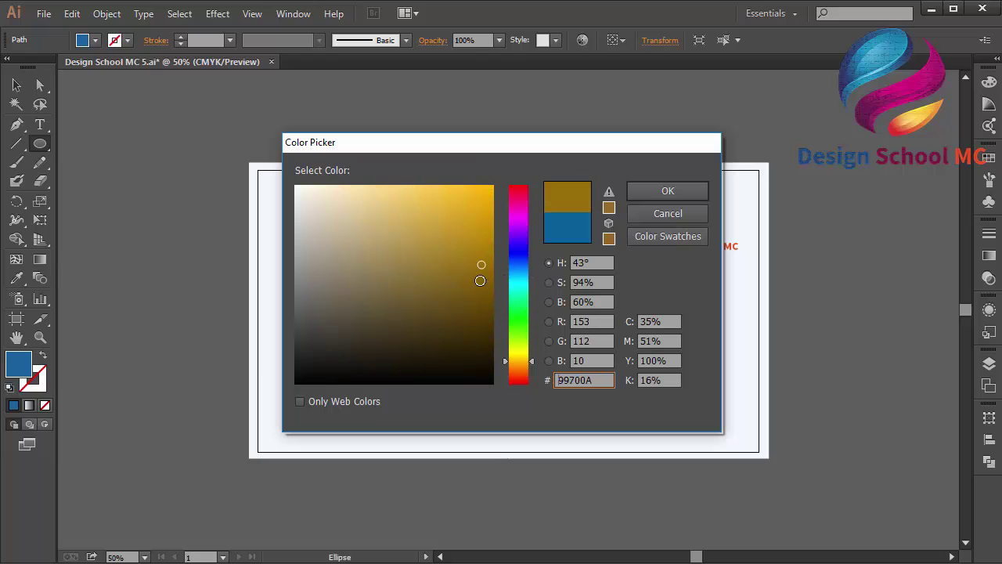
{"action": "left_click_drag", "start_coordinate": [473, 276], "coordinate": [497, 198]}
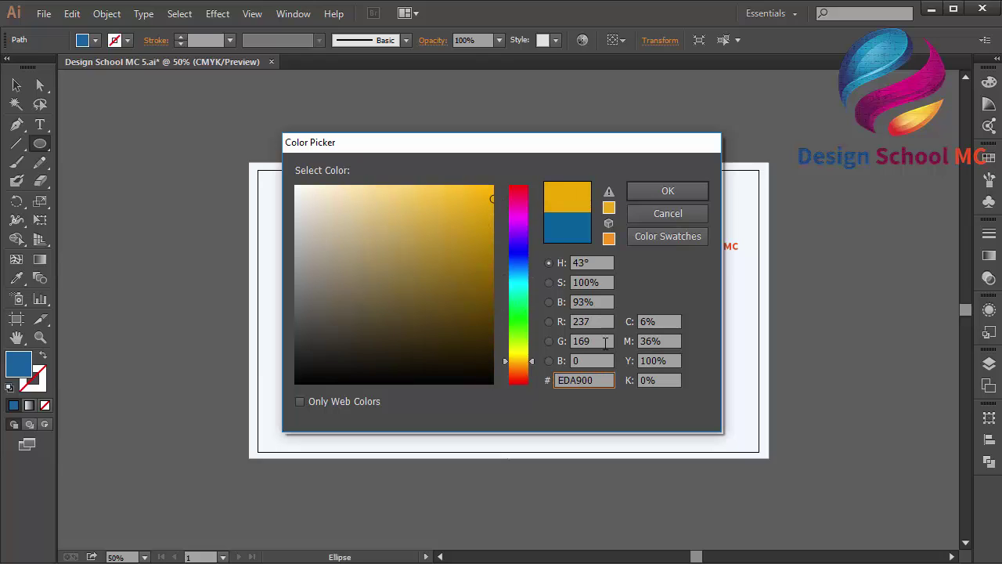
{"action": "left_click", "coordinate": [661, 192]}
{"action": "left_click", "coordinate": [17, 86]}
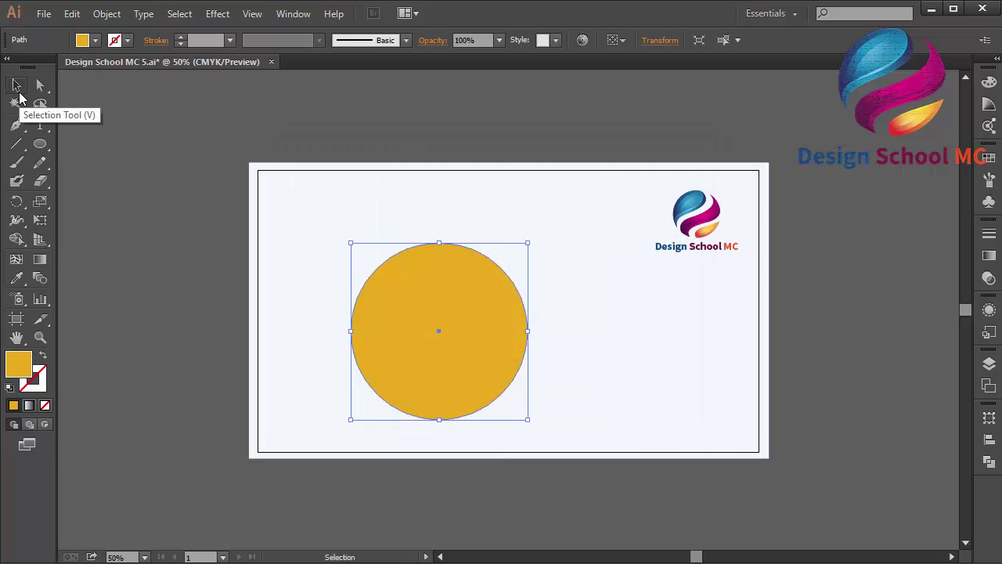
{"action": "left_click", "coordinate": [147, 200]}
{"action": "key", "text": "ctrl+equal"}
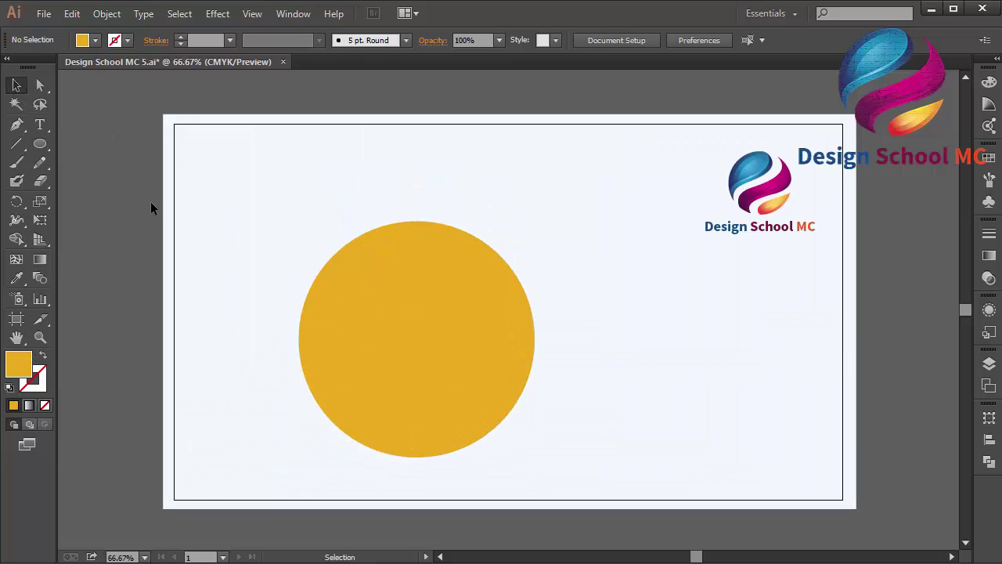
Step: Switch to the Pen Tool and set the fill colour to white
{"action": "left_click", "coordinate": [357, 388]}
{"action": "left_click", "coordinate": [110, 217]}
{"action": "left_click", "coordinate": [17, 127]}
{"action": "double_click", "coordinate": [19, 363]}
{"action": "left_click_drag", "start_coordinate": [355, 299], "coordinate": [291, 173]}
{"action": "left_click", "coordinate": [664, 192]}
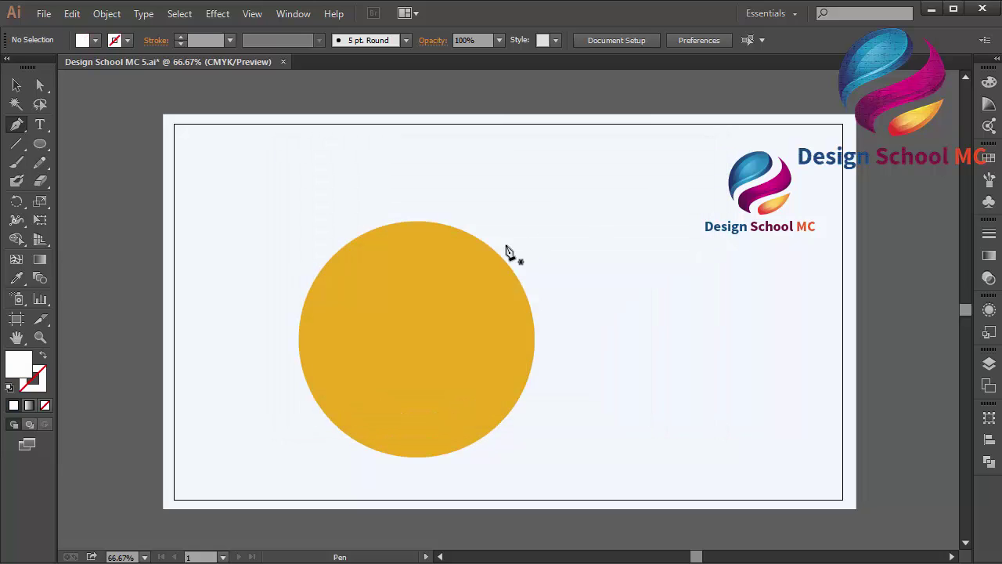
Step: Pen-draw a closed S-shaped white band diagonally across the orange circle
{"action": "left_click", "coordinate": [447, 225]}
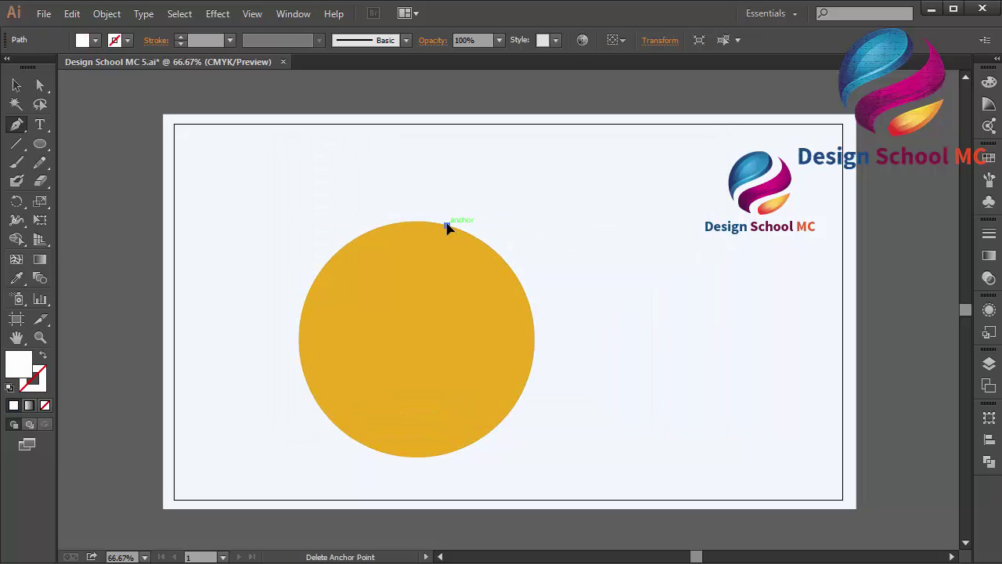
{"action": "left_click_drag", "start_coordinate": [447, 273], "coordinate": [429, 292]}
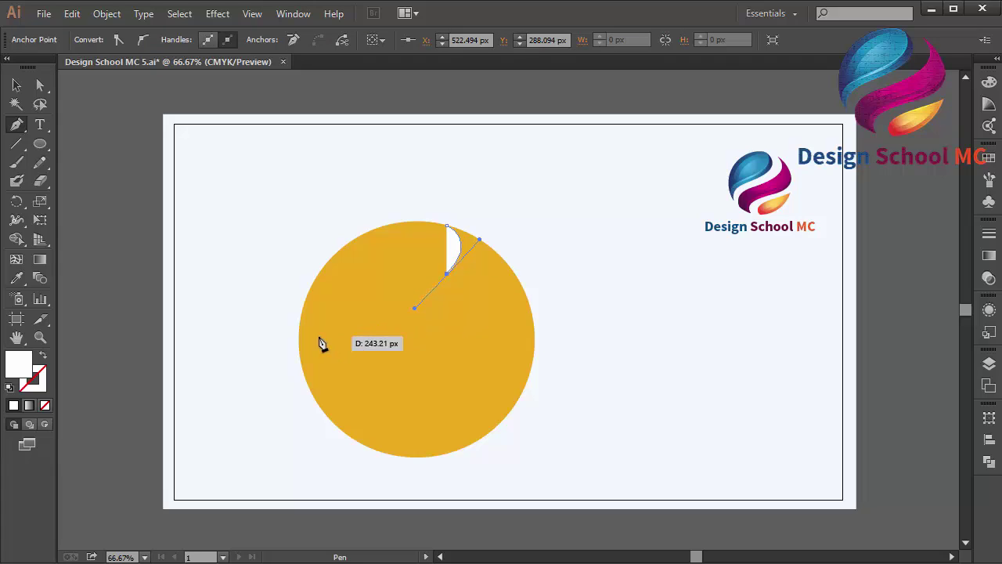
{"action": "left_click_drag", "start_coordinate": [321, 408], "coordinate": [373, 478]}
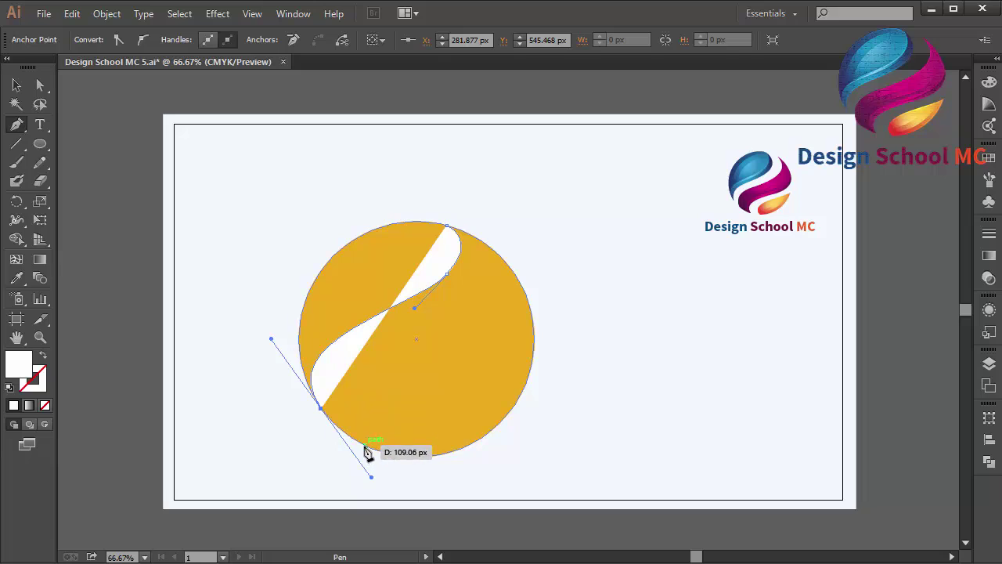
{"action": "left_click", "coordinate": [364, 445]}
{"action": "left_click_drag", "start_coordinate": [361, 354], "coordinate": [403, 328]}
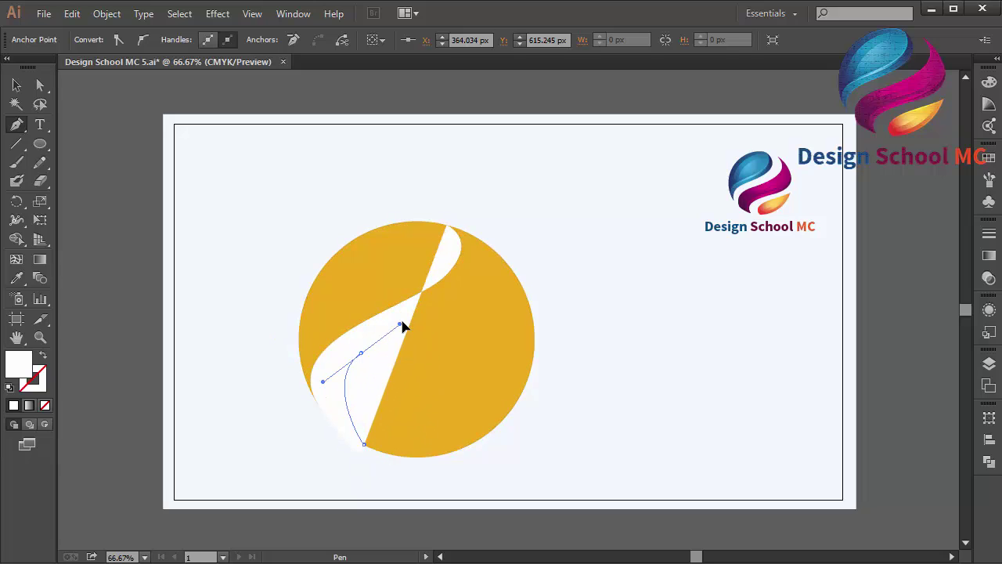
{"action": "left_click_drag", "start_coordinate": [514, 262], "coordinate": [463, 192]}
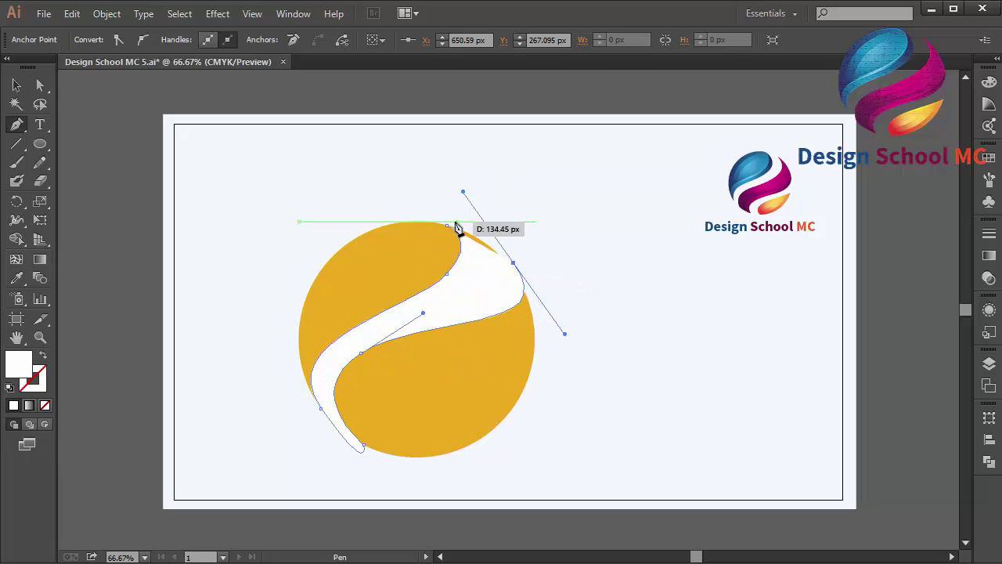
{"action": "left_click_drag", "start_coordinate": [450, 228], "coordinate": [480, 238]}
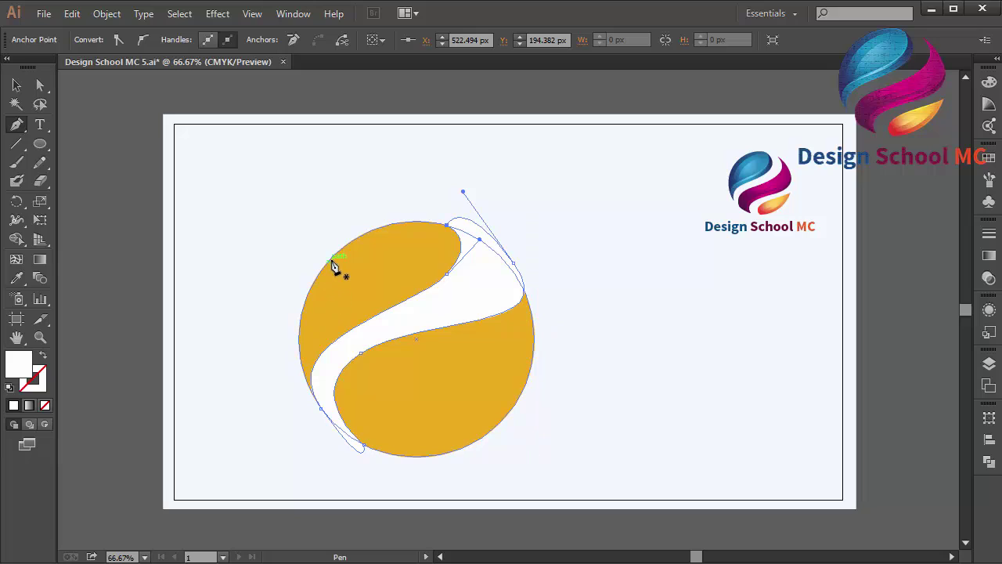
Step: Pen-draw a curled white hook swoosh along the circle's upper-left edge
{"action": "left_click_drag", "start_coordinate": [326, 264], "coordinate": [394, 269]}
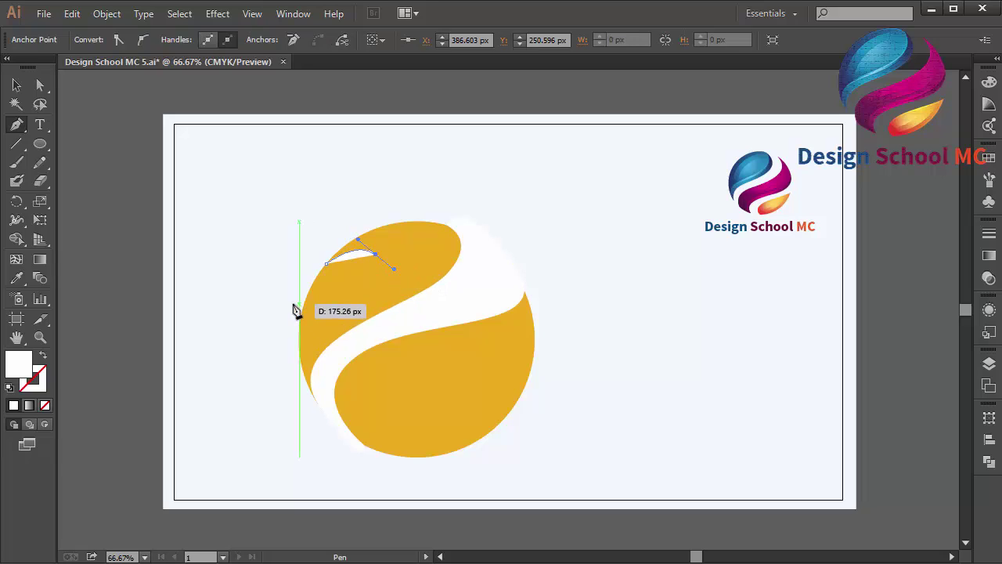
{"action": "left_click_drag", "start_coordinate": [300, 327], "coordinate": [295, 387]}
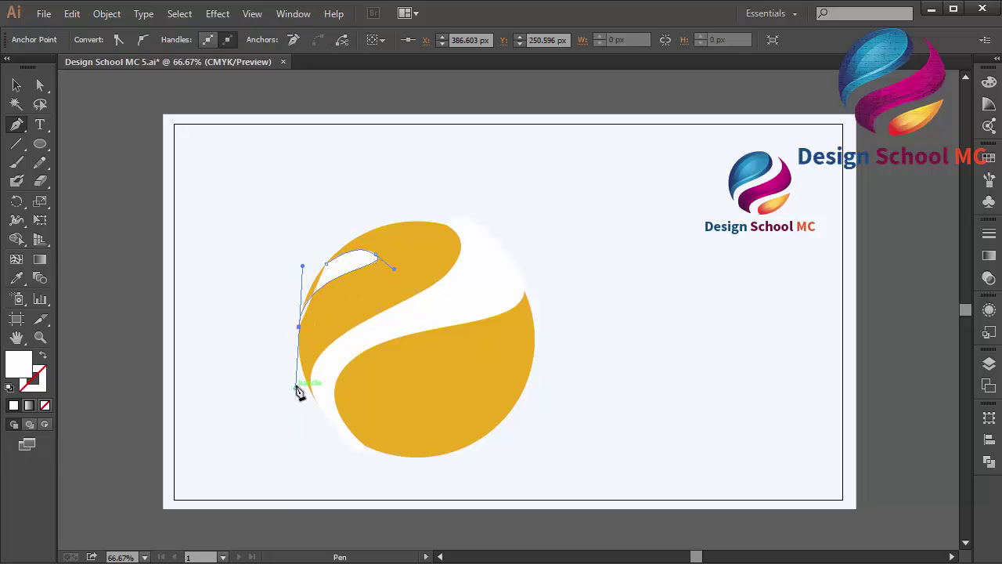
{"action": "left_click_drag", "start_coordinate": [328, 264], "coordinate": [405, 238]}
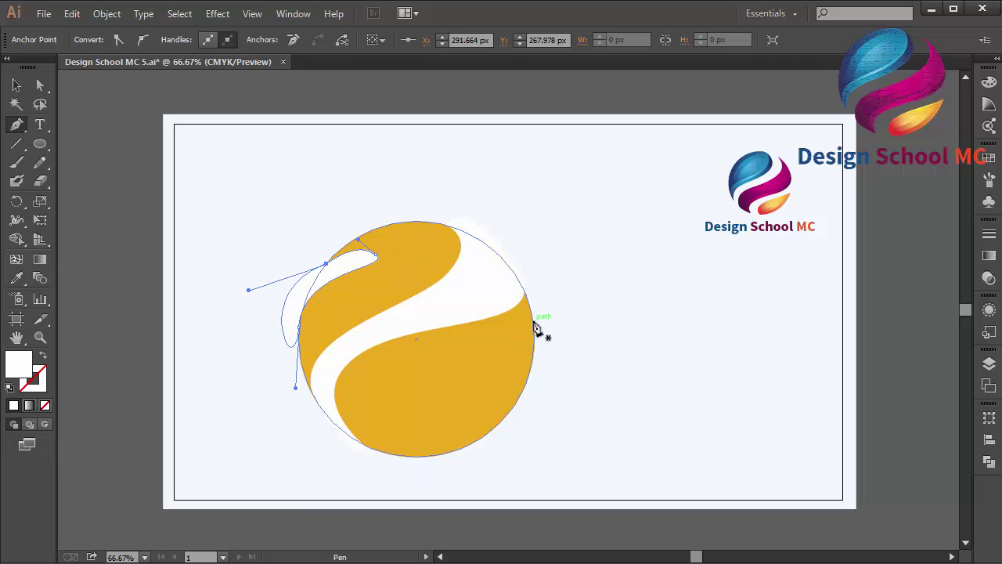
{"action": "left_click", "coordinate": [525, 291]}
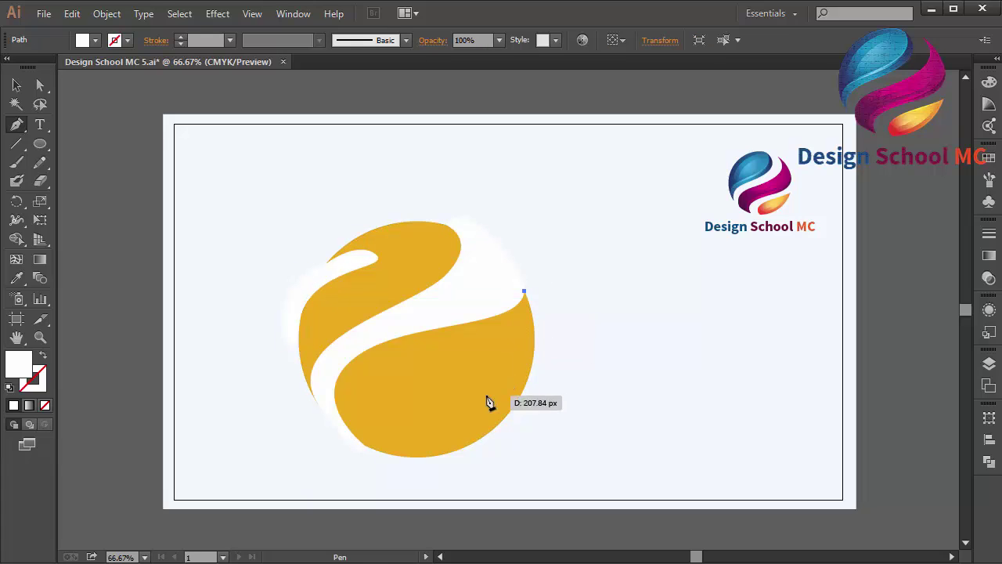
Step: Close a white hook swoosh curling into the circle's lower right, then inspect its anchors
{"action": "left_click_drag", "start_coordinate": [494, 374], "coordinate": [470, 444]}
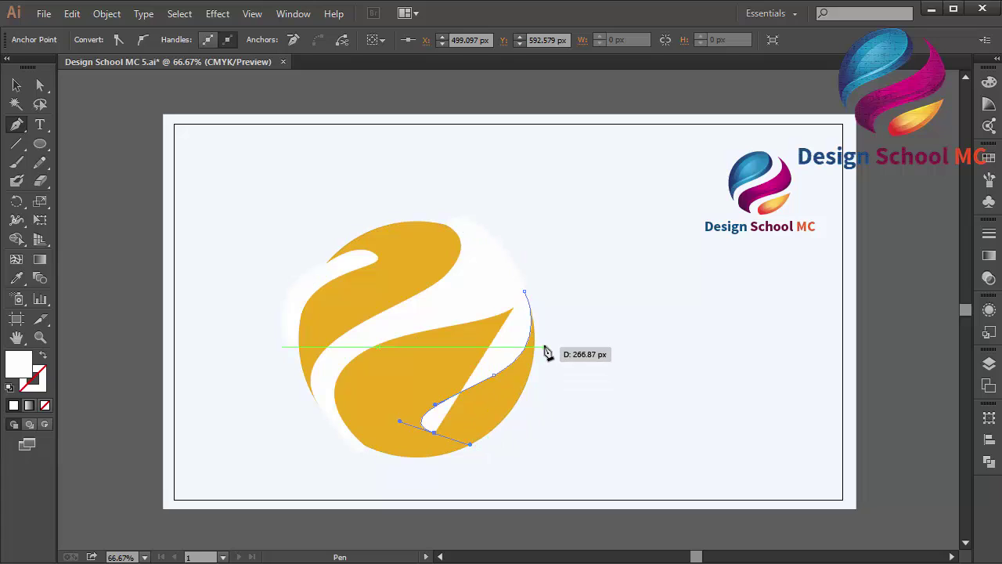
{"action": "left_click_drag", "start_coordinate": [524, 292], "coordinate": [450, 187]}
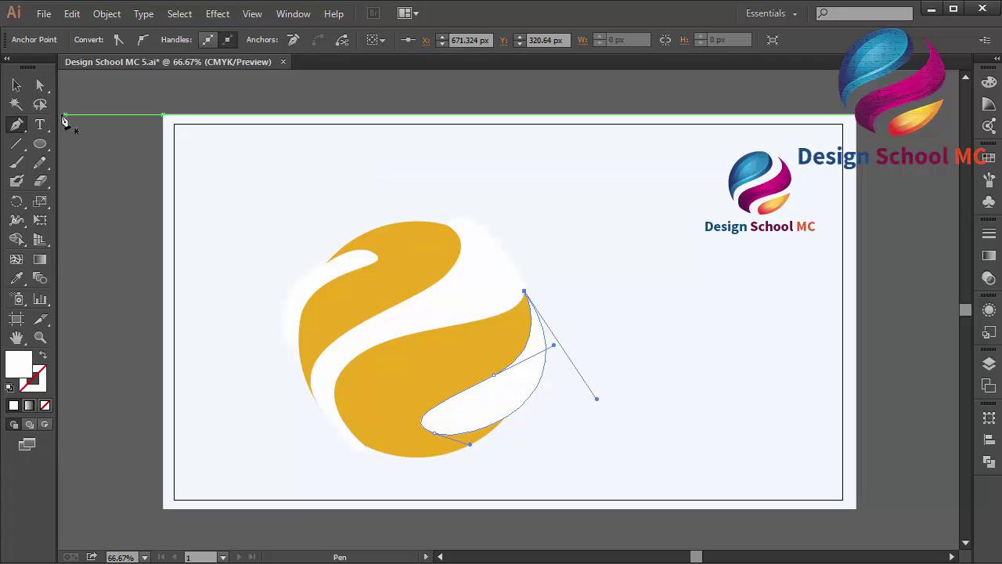
{"action": "left_click", "coordinate": [41, 91]}
{"action": "left_click_drag", "start_coordinate": [402, 474], "coordinate": [360, 446]}
{"action": "left_click", "coordinate": [362, 445]}
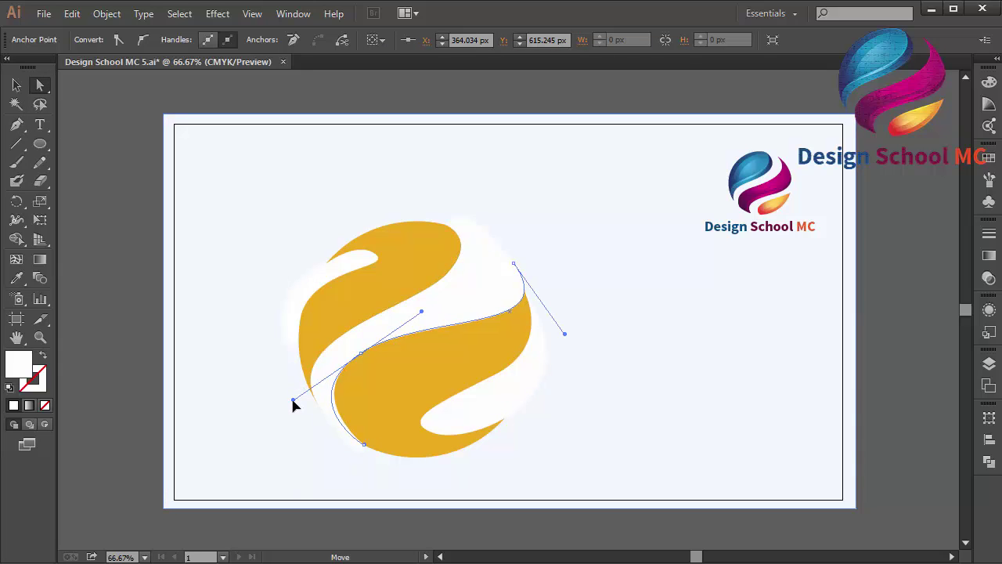
{"action": "left_click", "coordinate": [234, 421]}
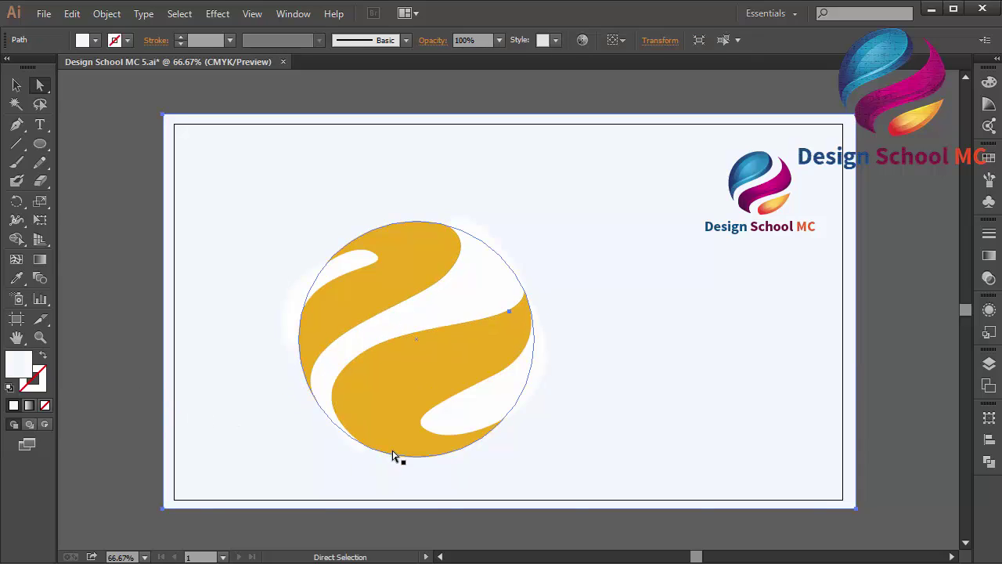
Step: Select the circle and all white swooshes and apply Pathfinder Minus Front
{"action": "left_click", "coordinate": [16, 82]}
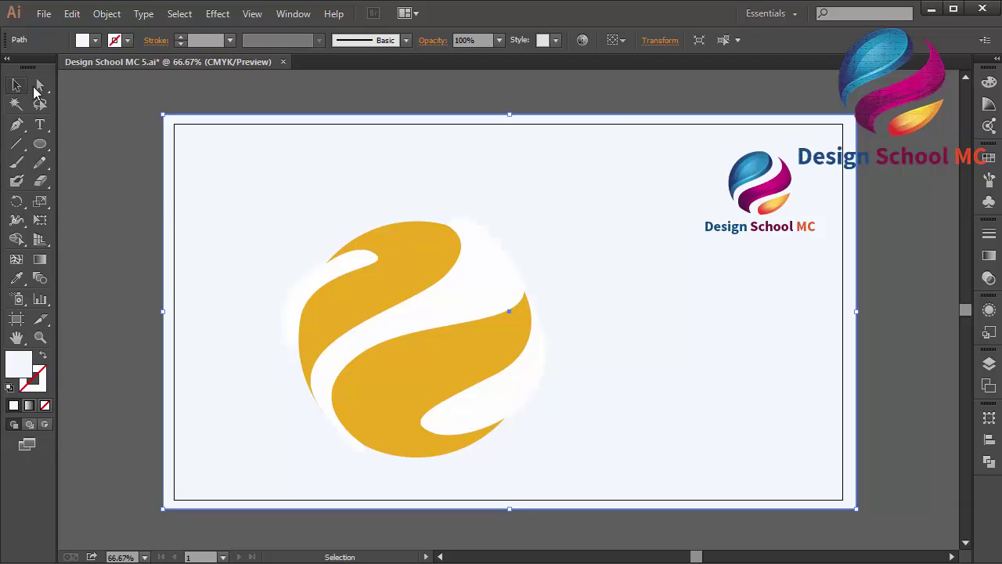
{"action": "left_click", "coordinate": [348, 278]}
{"action": "left_click", "coordinate": [389, 300], "text": "shift"}
{"action": "left_click", "coordinate": [460, 316], "text": "shift"}
{"action": "left_click", "coordinate": [497, 409], "text": "shift"}
{"action": "left_click", "coordinate": [540, 352], "text": "shift"}
{"action": "left_click", "coordinate": [988, 462]}
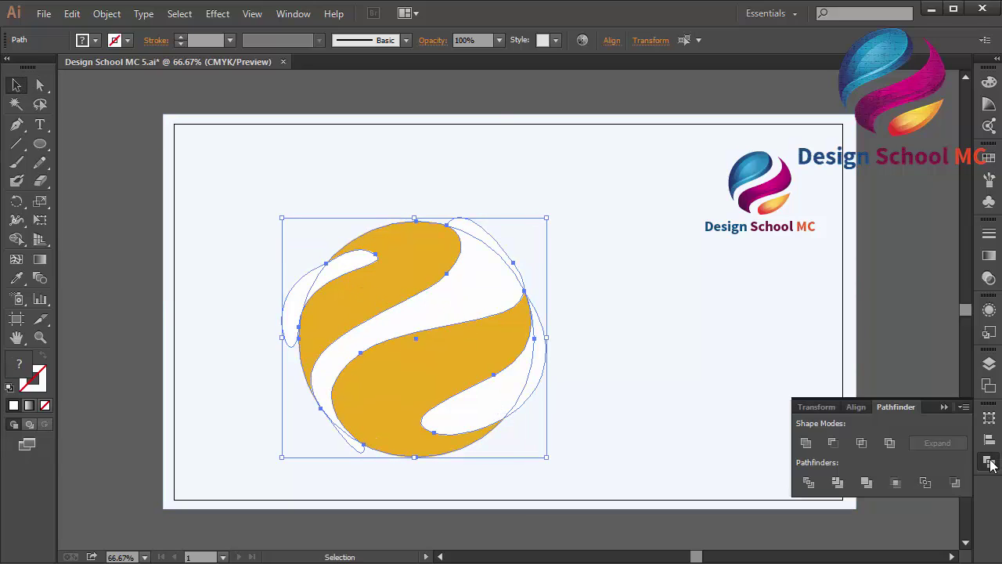
{"action": "left_click", "coordinate": [833, 443]}
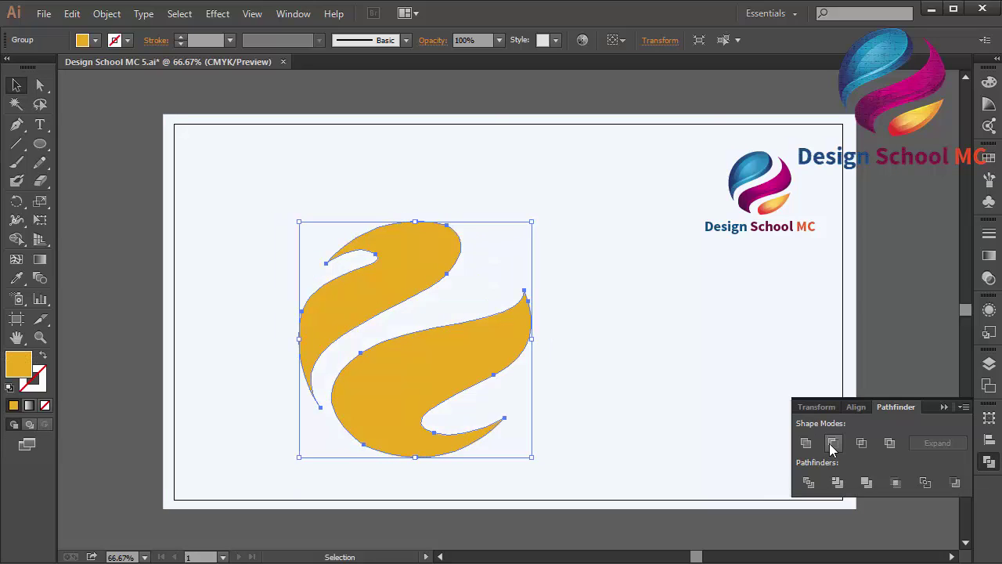
{"action": "left_click", "coordinate": [944, 406]}
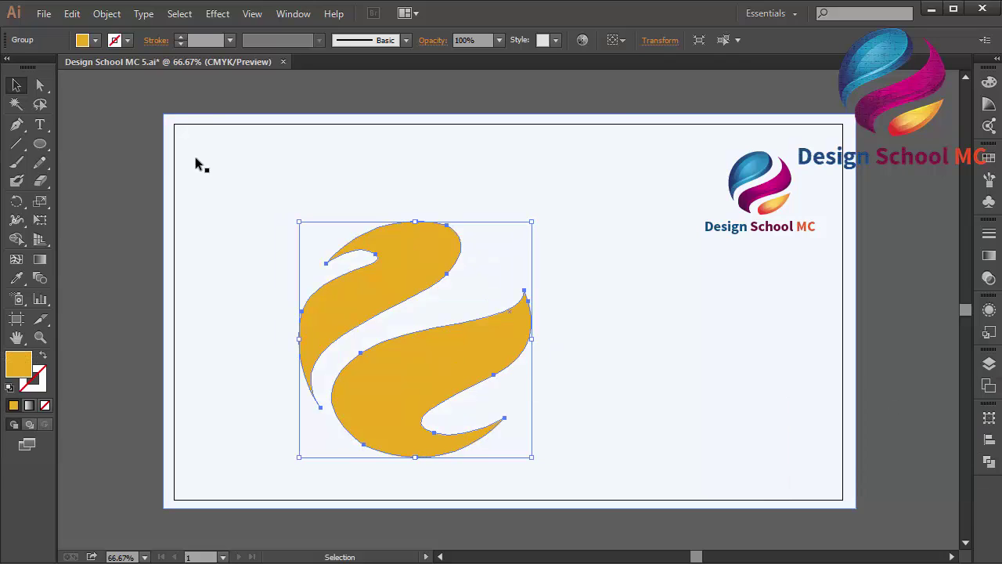
{"action": "left_click", "coordinate": [127, 174]}
{"action": "left_click", "coordinate": [18, 125]}
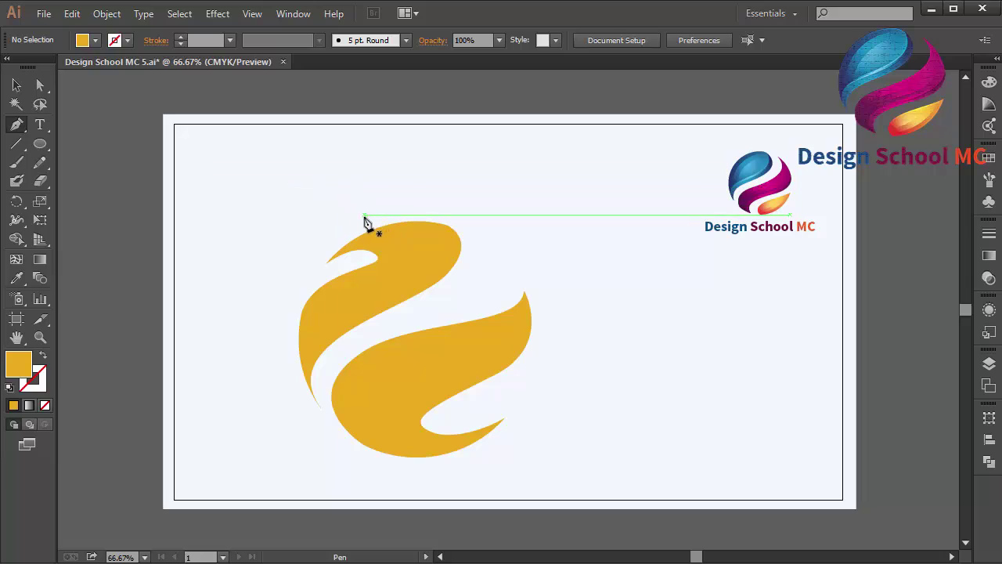
Step: Pen-draw a pointed leaf with curved sides just above the swirl's top
{"action": "left_click_drag", "start_coordinate": [362, 210], "coordinate": [453, 104]}
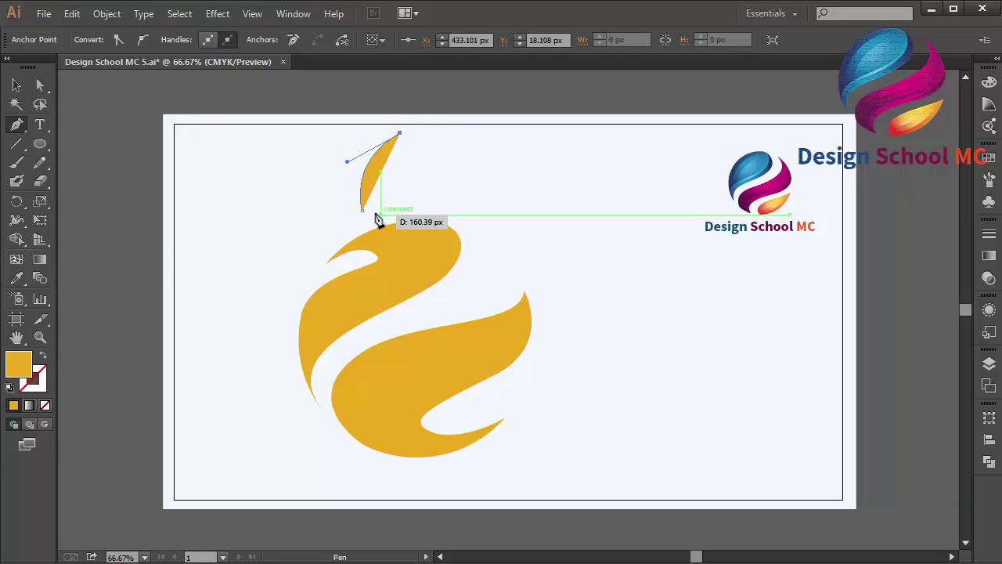
{"action": "left_click_drag", "start_coordinate": [372, 215], "coordinate": [329, 249]}
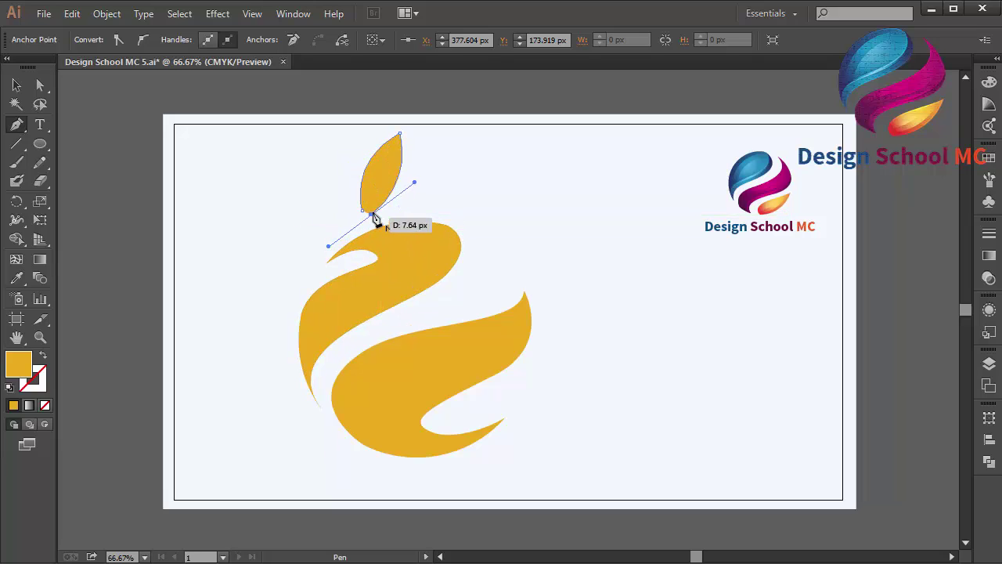
{"action": "left_click", "coordinate": [372, 213]}
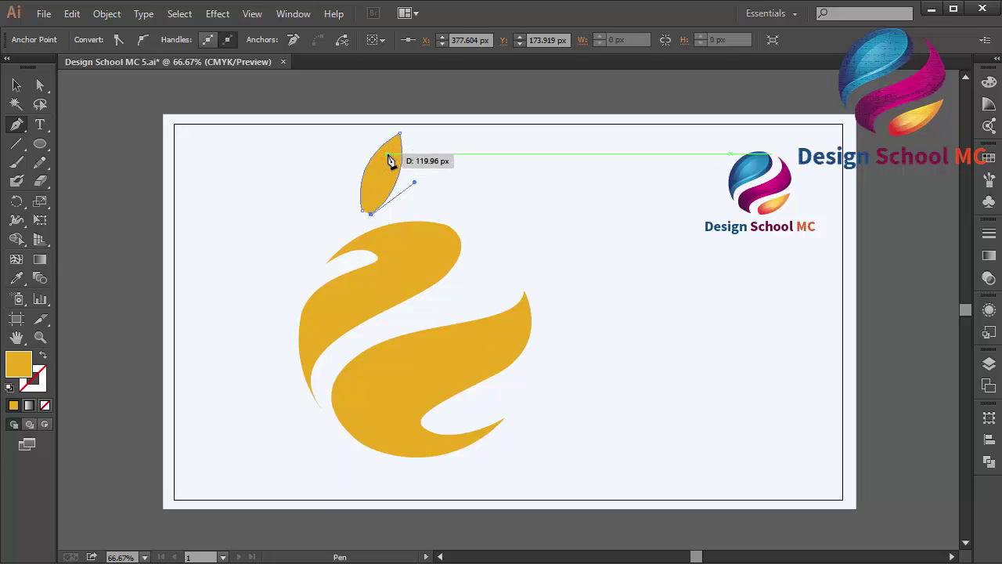
{"action": "left_click_drag", "start_coordinate": [400, 133], "coordinate": [391, 152]}
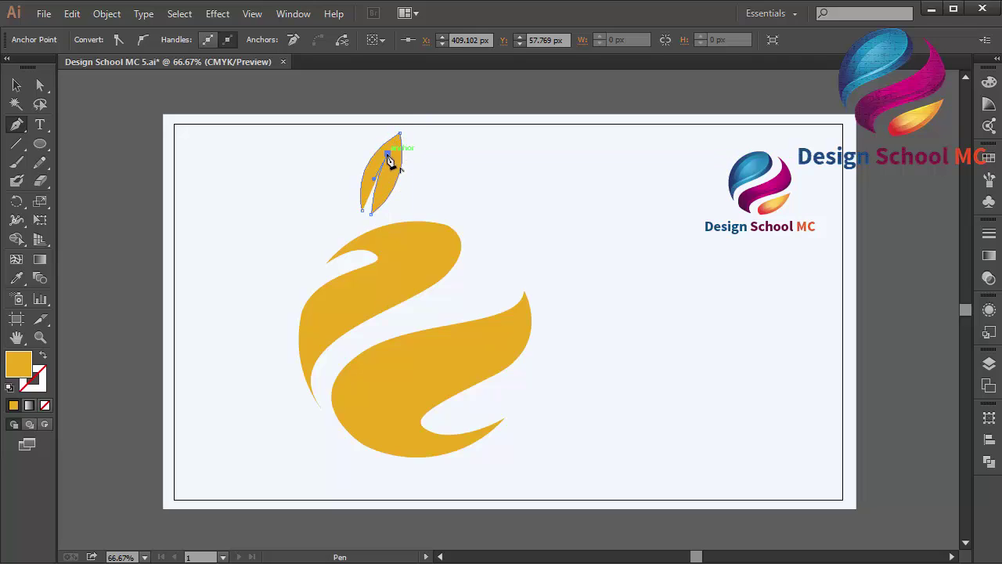
{"action": "left_click", "coordinate": [364, 212]}
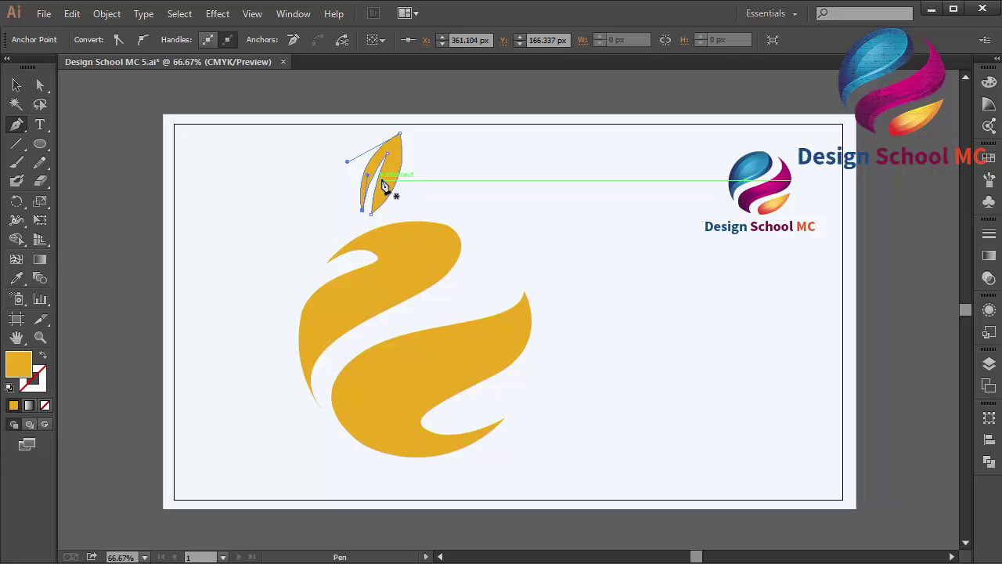
Step: Fill the leaf with bright green 35D800
{"action": "double_click", "coordinate": [9, 369]}
{"action": "left_click_drag", "start_coordinate": [450, 300], "coordinate": [519, 217]}
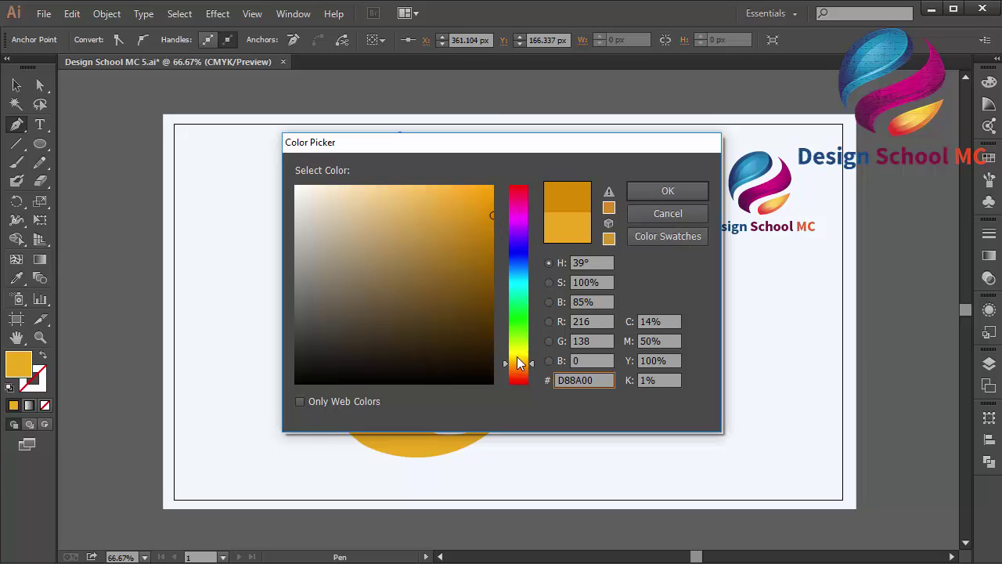
{"action": "left_click_drag", "start_coordinate": [520, 357], "coordinate": [523, 332]}
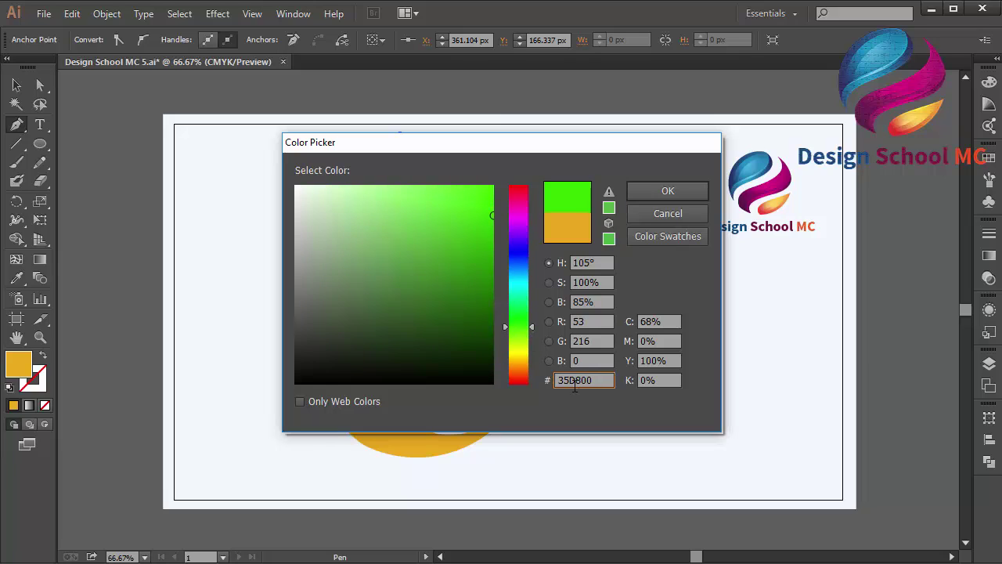
{"action": "left_click", "coordinate": [651, 194]}
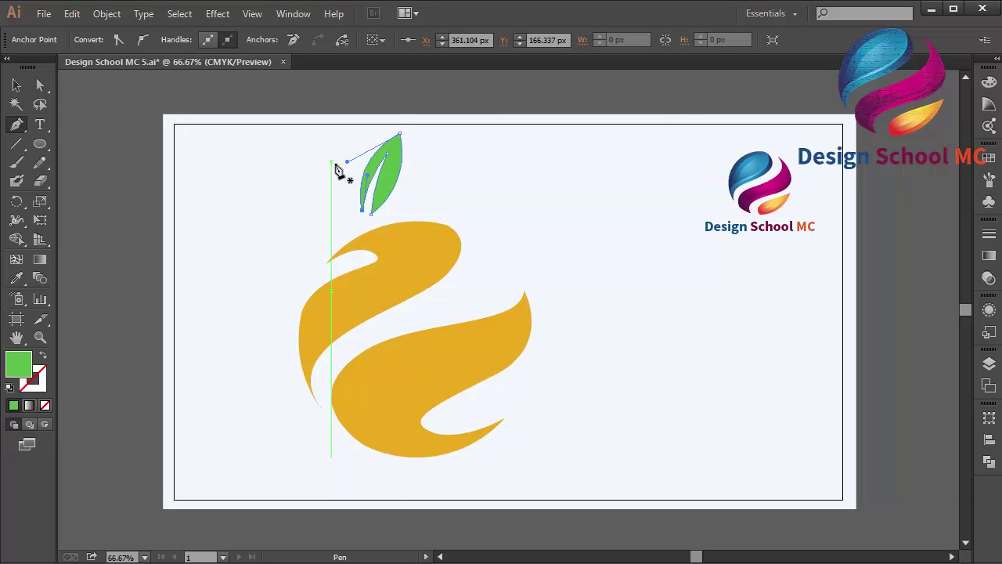
Step: Pen-draw one closed path forming two more leaves to the left of the first leaf
{"action": "left_click", "coordinate": [352, 215]}
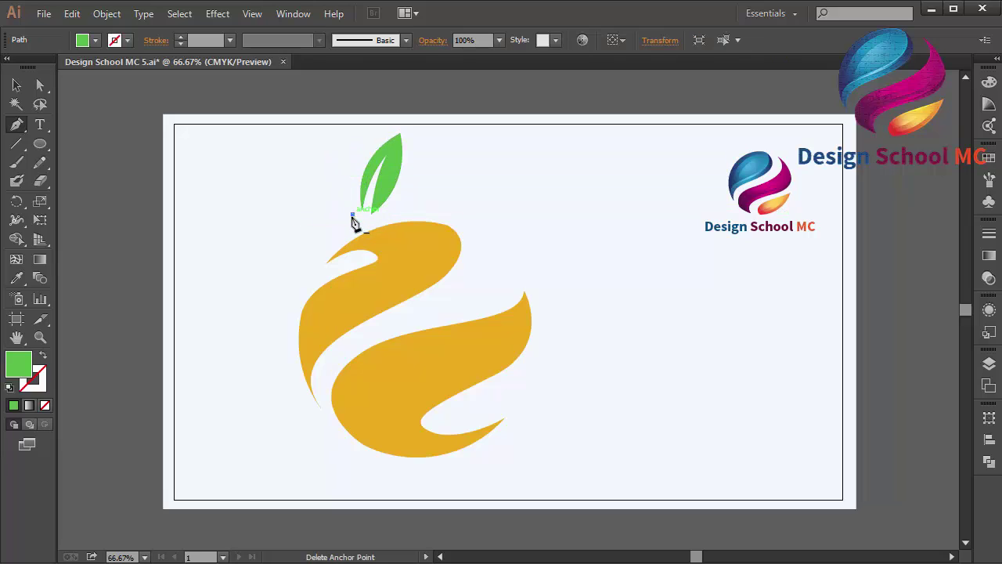
{"action": "left_click_drag", "start_coordinate": [341, 157], "coordinate": [327, 185]}
{"action": "left_click_drag", "start_coordinate": [273, 194], "coordinate": [219, 194]}
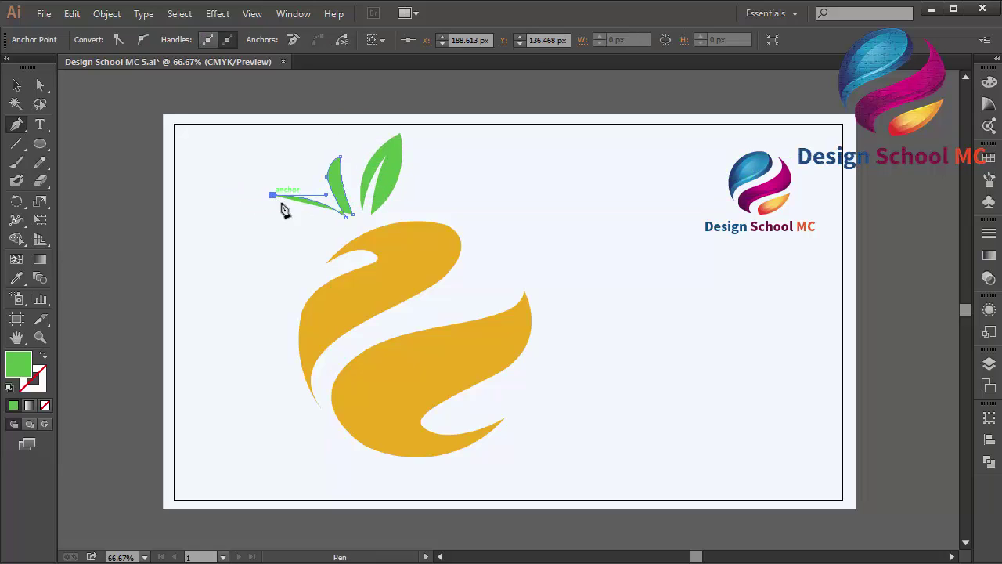
{"action": "left_click_drag", "start_coordinate": [349, 231], "coordinate": [404, 229]}
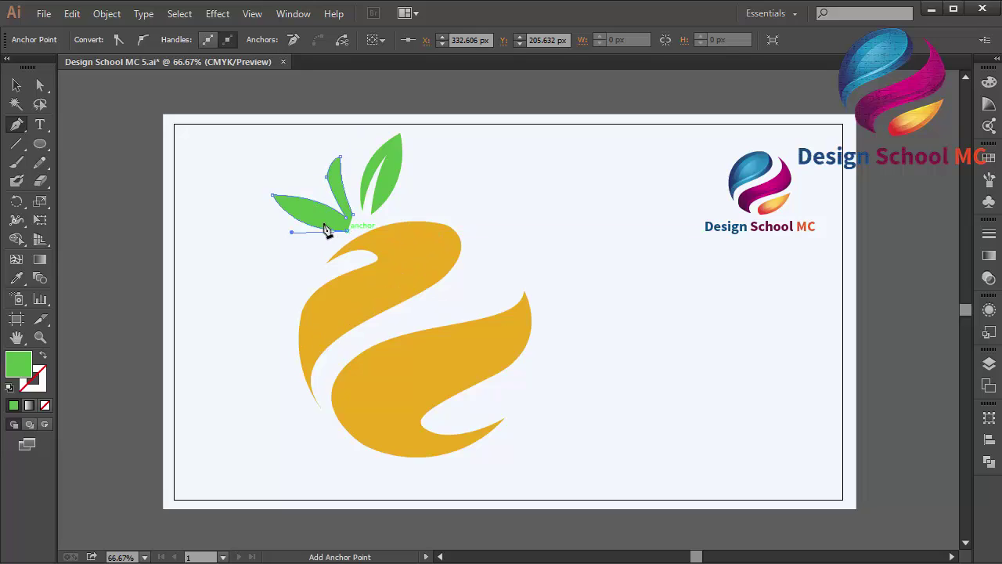
{"action": "left_click", "coordinate": [306, 209]}
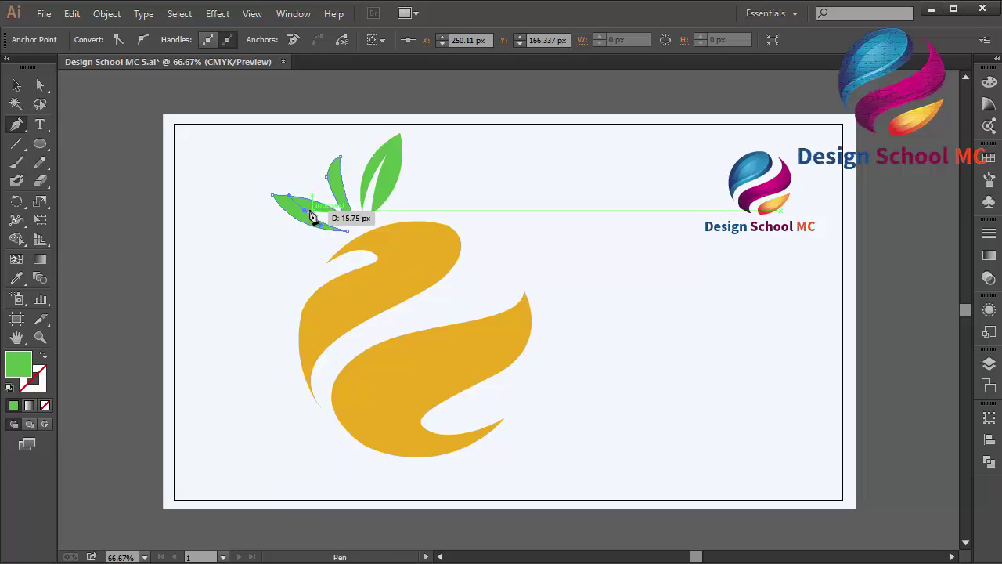
{"action": "left_click_drag", "start_coordinate": [358, 228], "coordinate": [386, 230]}
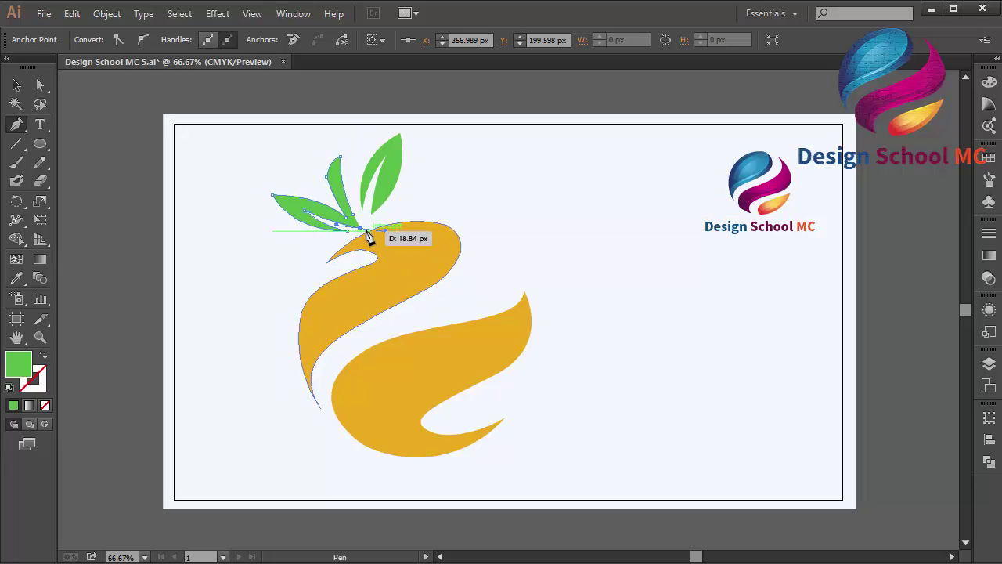
{"action": "left_click", "coordinate": [352, 215]}
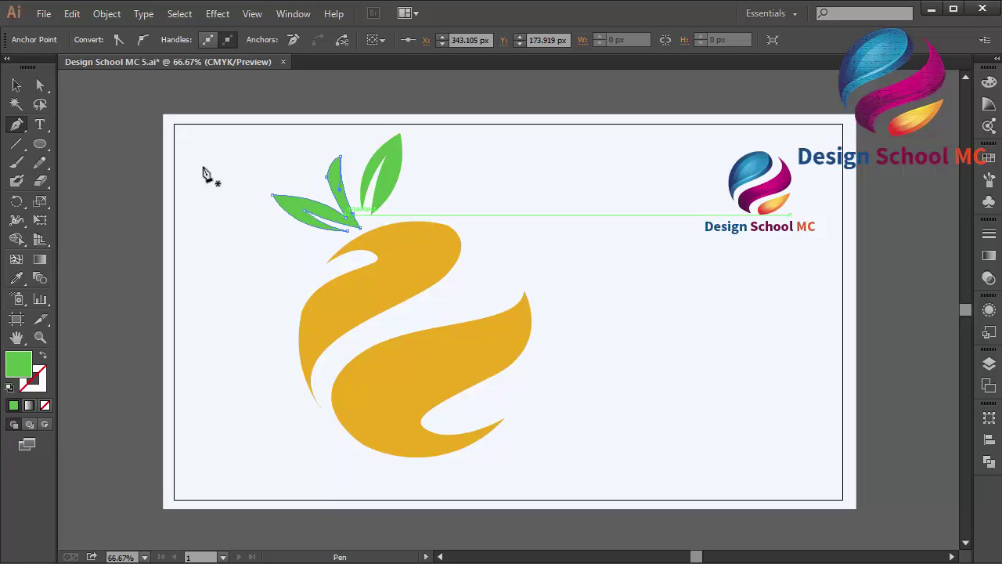
{"action": "key", "text": "v"}
{"action": "left_click", "coordinate": [163, 169]}
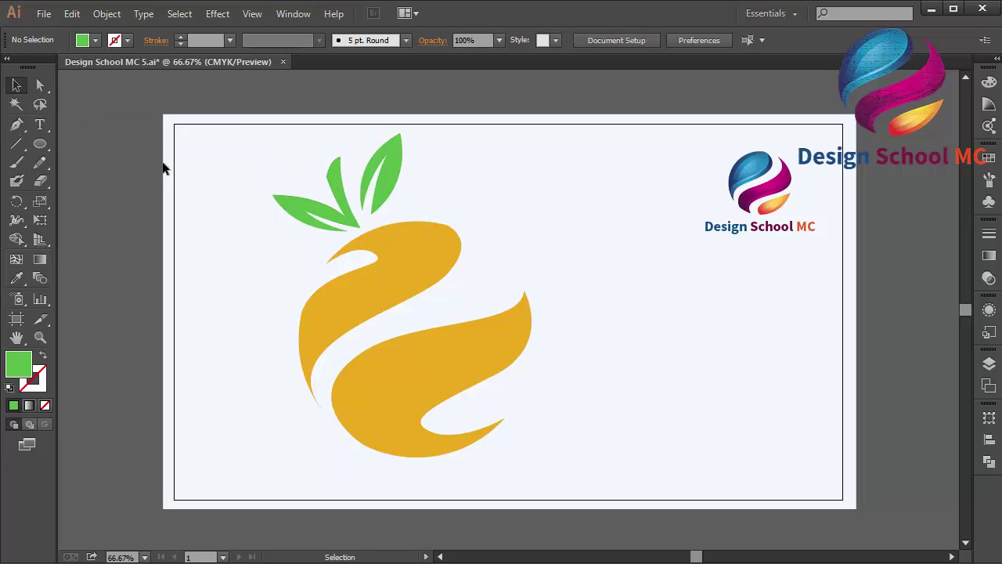
Step: Nudge the left leaf up-left and drag an anchor to smooth the swirl's top notch
{"action": "left_click_drag", "start_coordinate": [338, 220], "coordinate": [335, 219]}
{"action": "left_click", "coordinate": [95, 217]}
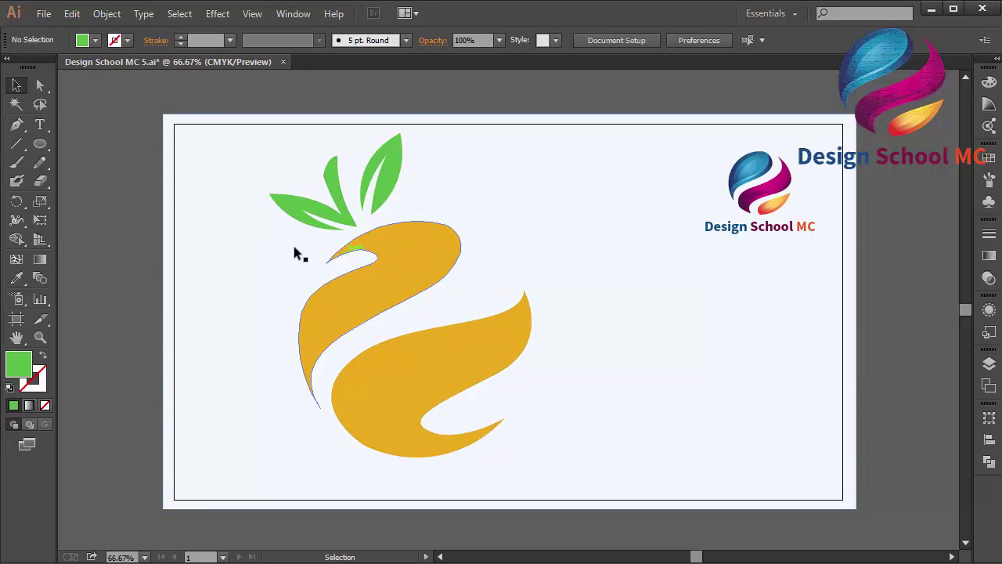
{"action": "left_click", "coordinate": [376, 257]}
{"action": "left_click_drag", "start_coordinate": [379, 260], "coordinate": [374, 239]}
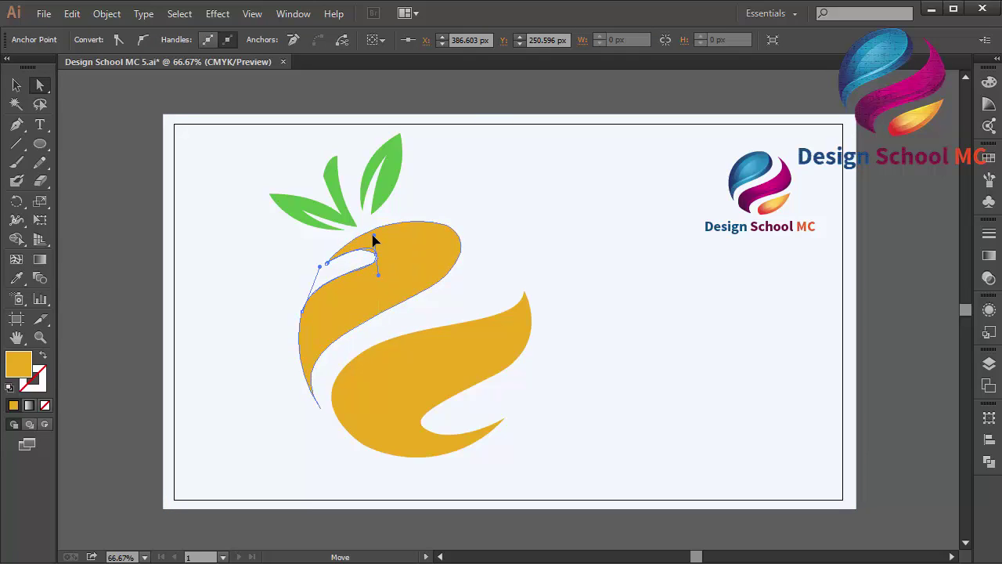
{"action": "left_click", "coordinate": [137, 237]}
{"action": "left_click", "coordinate": [15, 88]}
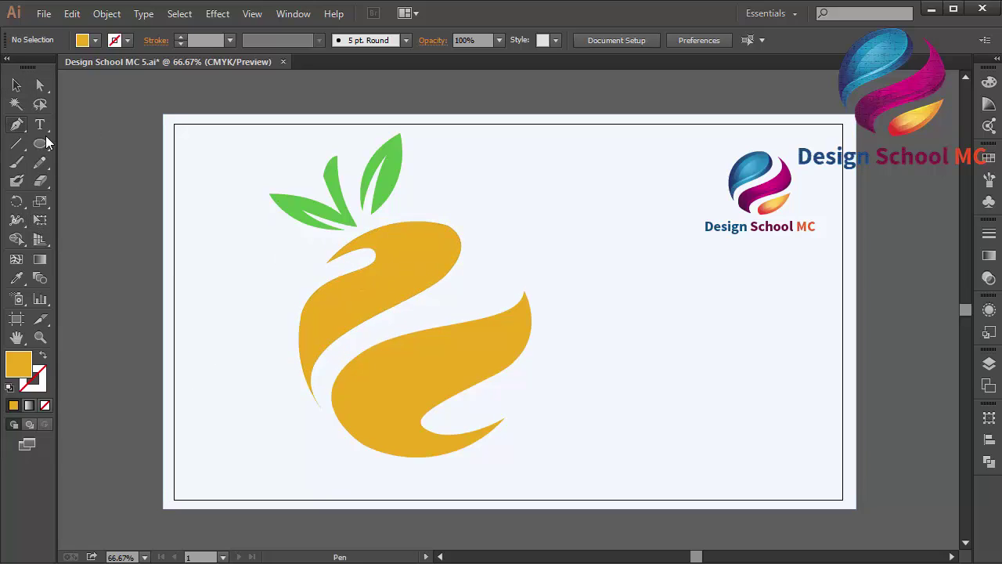
Step: Pen-draw a small highlight strip in the upper swirl's notch
{"action": "left_click", "coordinate": [327, 263]}
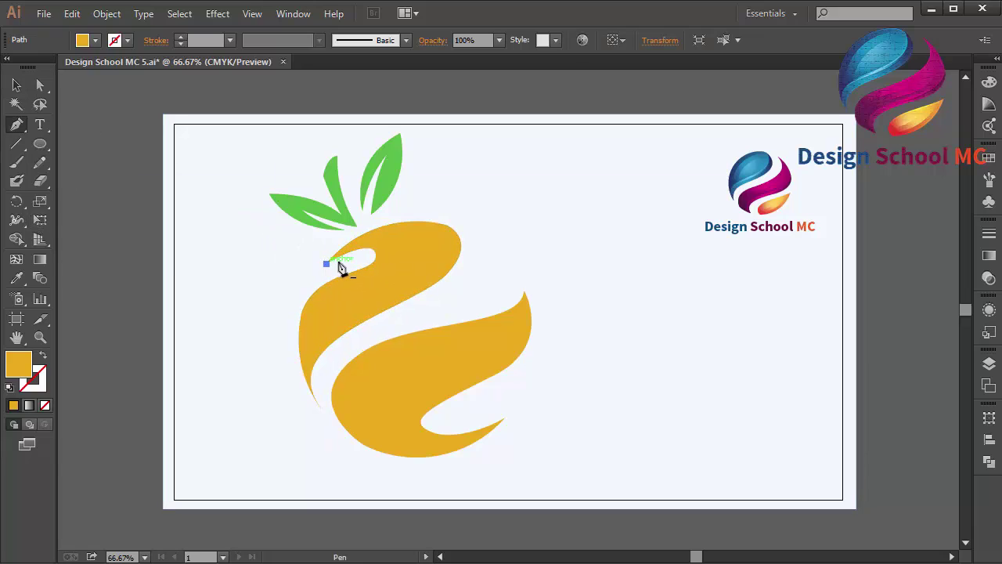
{"action": "left_click_drag", "start_coordinate": [389, 241], "coordinate": [419, 266]}
{"action": "left_click_drag", "start_coordinate": [338, 276], "coordinate": [316, 291]}
{"action": "mouse_move", "coordinate": [330, 281]}
{"action": "left_mouse_down"}
{"action": "mouse_move", "coordinate": [381, 253]}
{"action": "mouse_move", "coordinate": [328, 268]}
{"action": "left_mouse_up"}
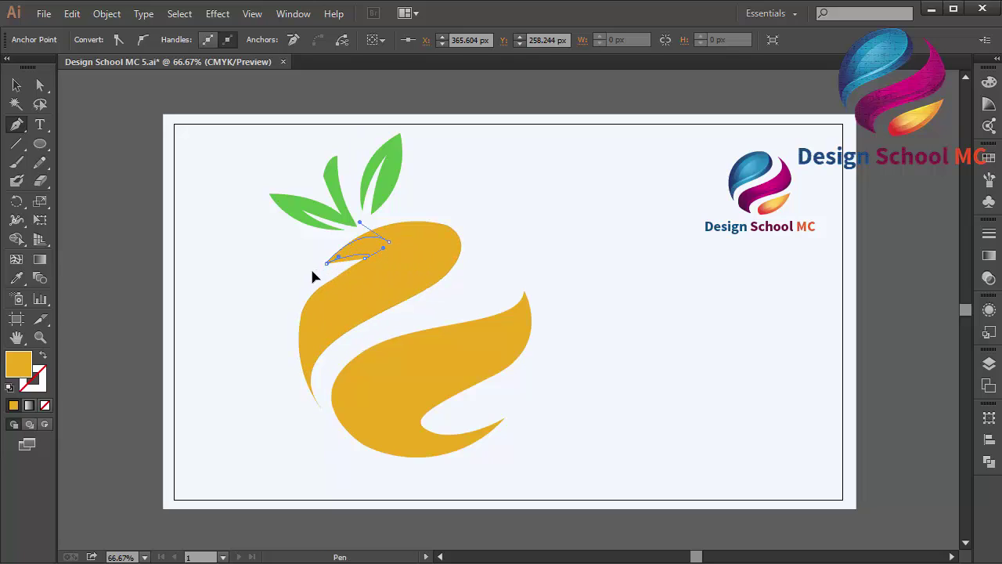
{"action": "key", "text": "ctrl+z"}
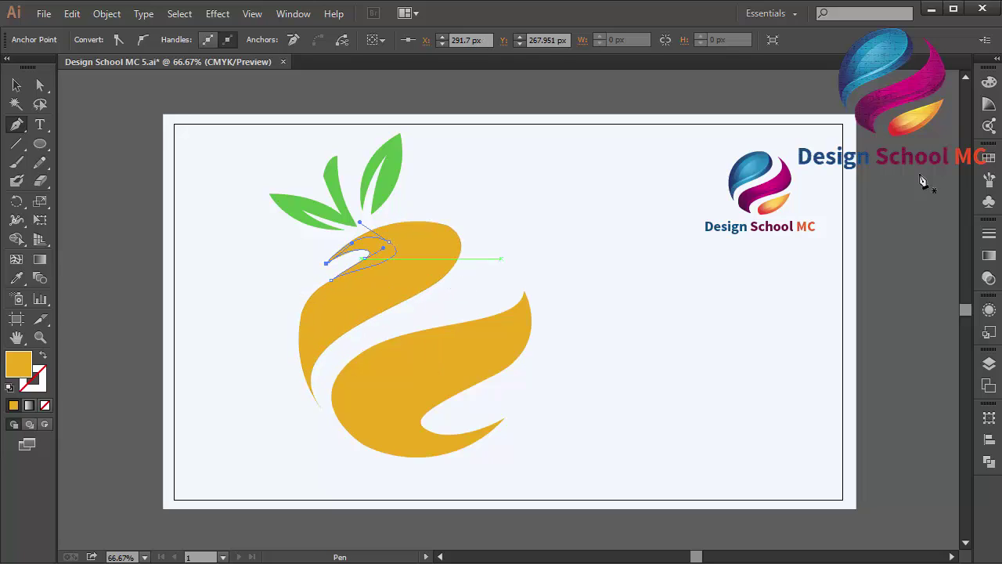
Step: Fill the strip with the red-orange gradient swatch, running vertically from top to bottom
{"action": "left_click", "coordinate": [988, 158]}
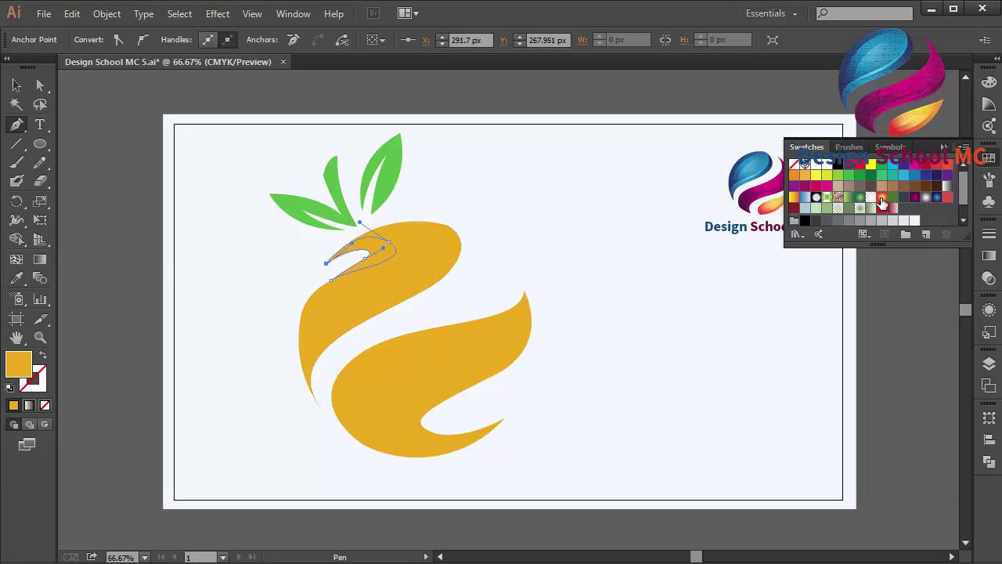
{"action": "left_click", "coordinate": [882, 200]}
{"action": "left_click", "coordinate": [41, 257]}
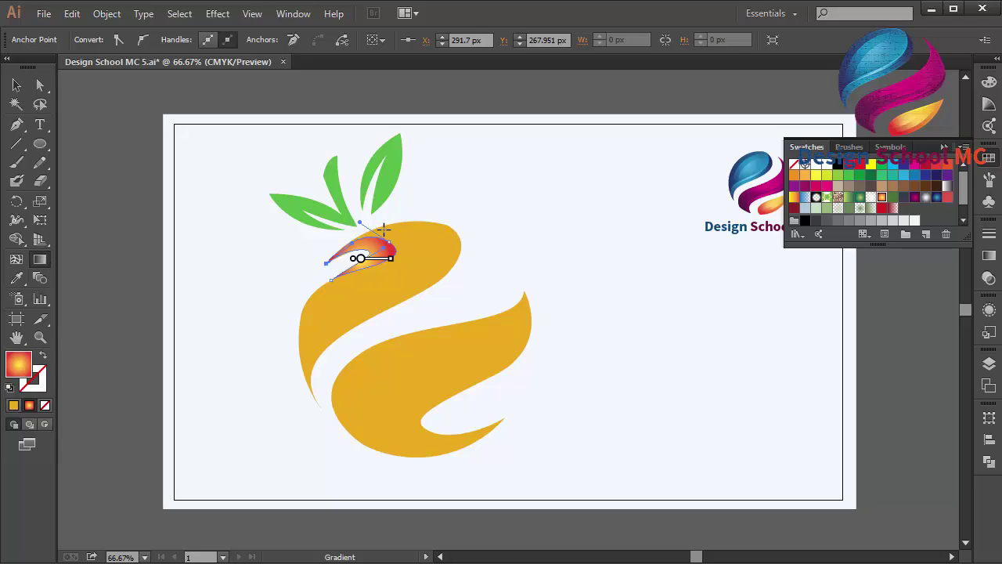
{"action": "left_click_drag", "start_coordinate": [383, 227], "coordinate": [376, 303]}
{"action": "left_click", "coordinate": [16, 85]}
Step: Fill the swirl group with the radial orange-to-yellow gradient, enlarged for a wide yellow centre
{"action": "left_click", "coordinate": [375, 282]}
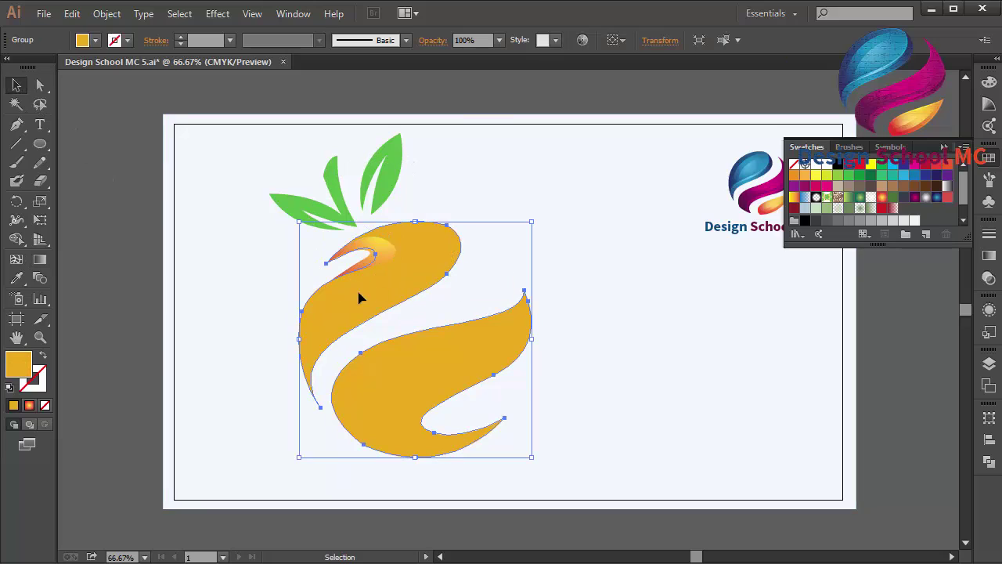
{"action": "left_click", "coordinate": [883, 202]}
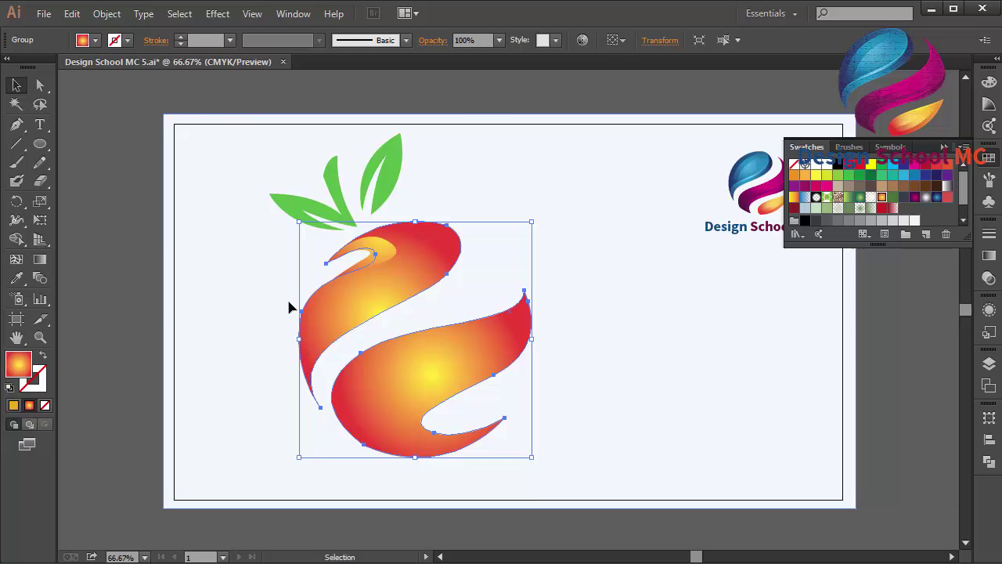
{"action": "left_click", "coordinate": [33, 263]}
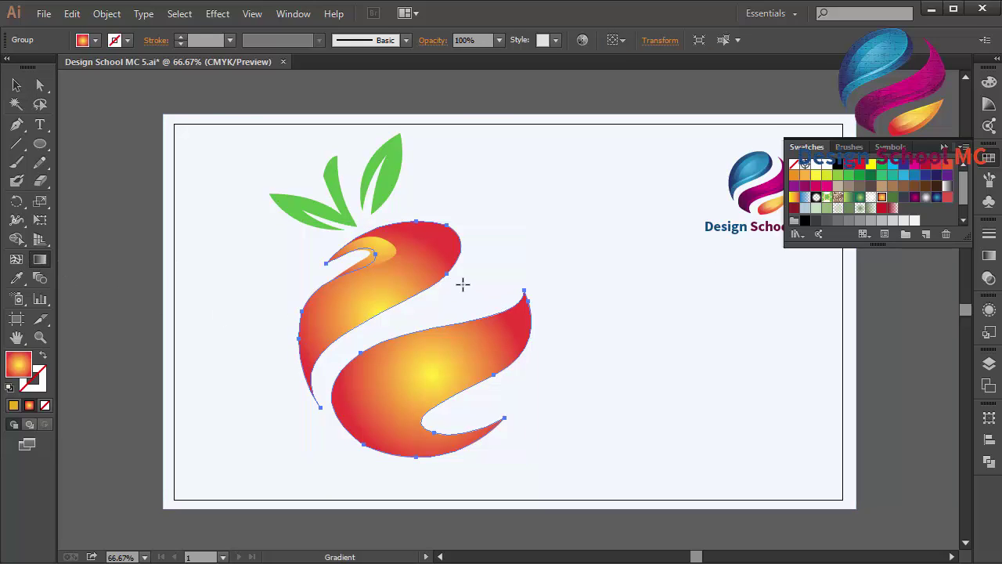
{"action": "left_click_drag", "start_coordinate": [469, 285], "coordinate": [258, 453]}
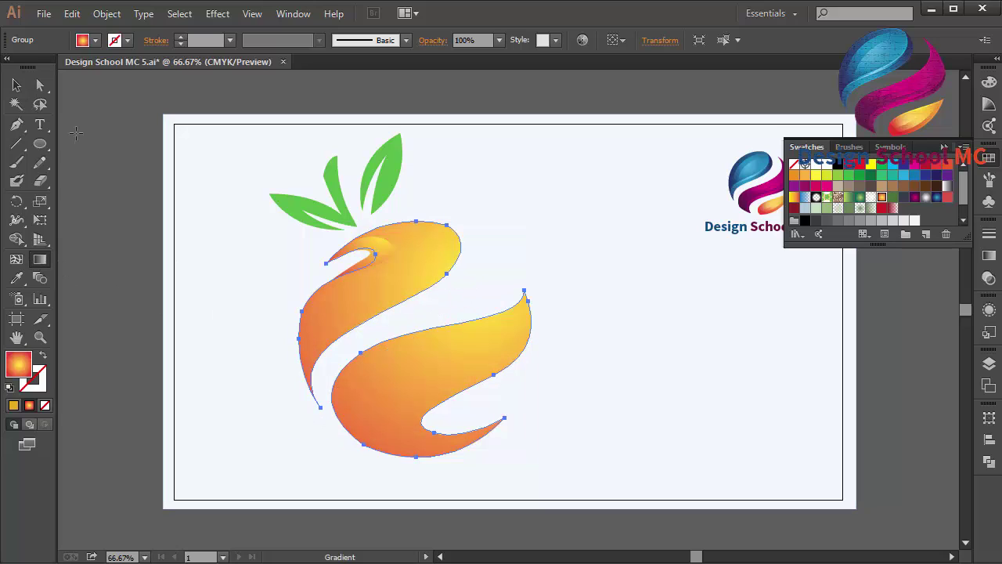
{"action": "left_click_drag", "start_coordinate": [399, 342], "coordinate": [390, 509]}
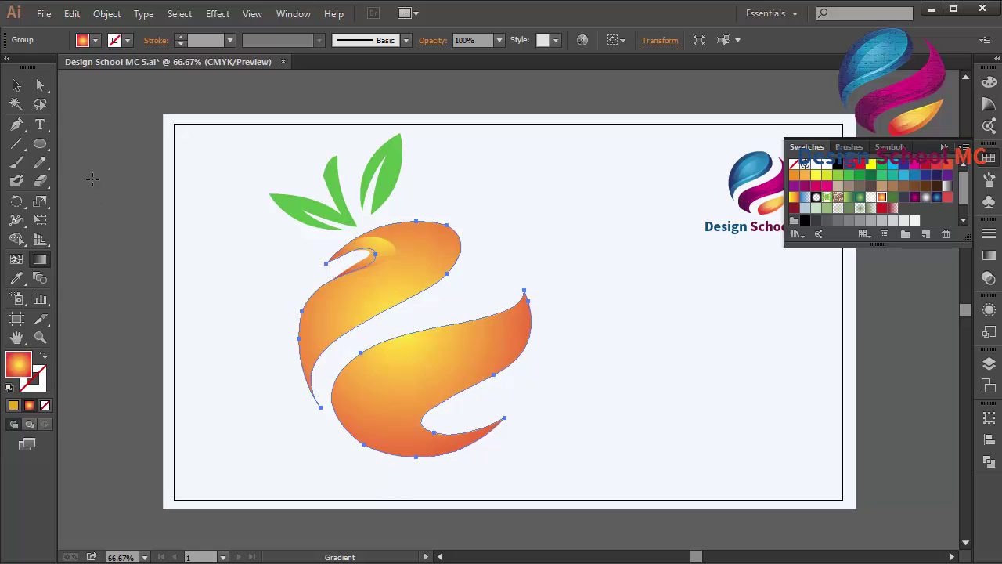
{"action": "left_click", "coordinate": [16, 85]}
{"action": "left_click", "coordinate": [128, 130]}
{"action": "left_click", "coordinate": [16, 124]}
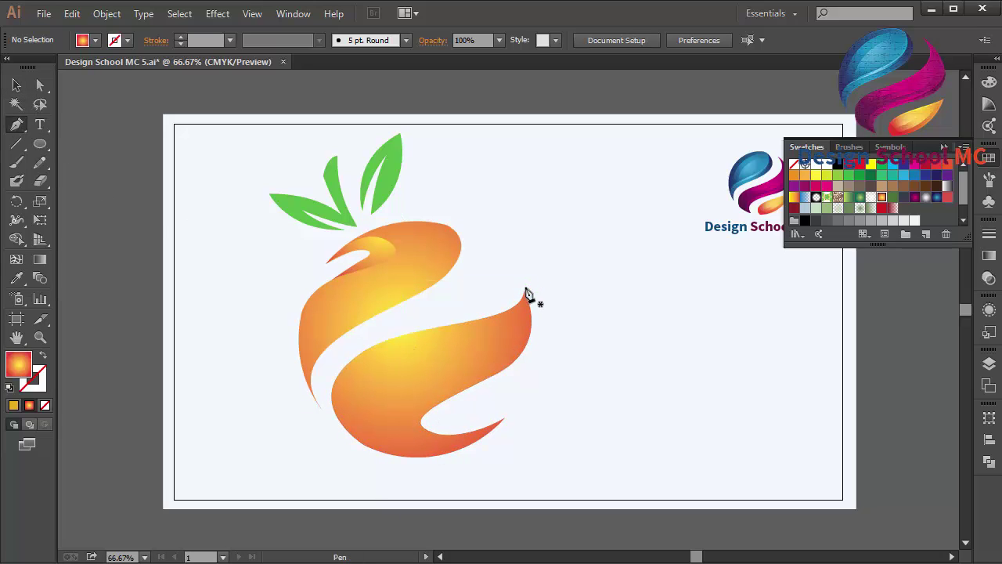
Step: Draw a closed curved highlight strip along the lower swoosh's top edge with the Pen tool
{"action": "left_click_drag", "start_coordinate": [525, 293], "coordinate": [440, 361]}
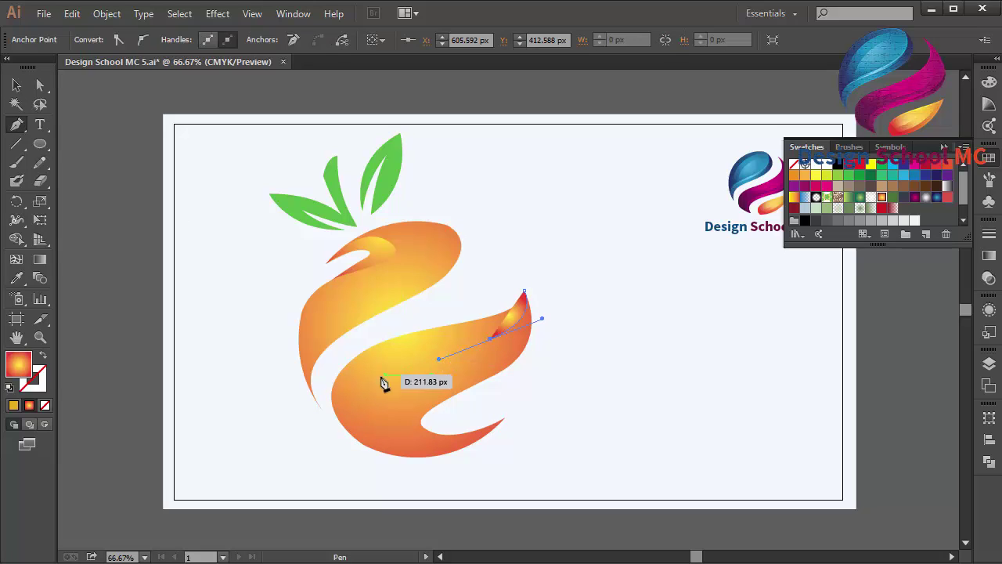
{"action": "left_click_drag", "start_coordinate": [331, 397], "coordinate": [319, 460]}
{"action": "left_click", "coordinate": [332, 397]}
{"action": "left_click_drag", "start_coordinate": [392, 338], "coordinate": [458, 318]}
{"action": "left_click_drag", "start_coordinate": [524, 293], "coordinate": [508, 267]}
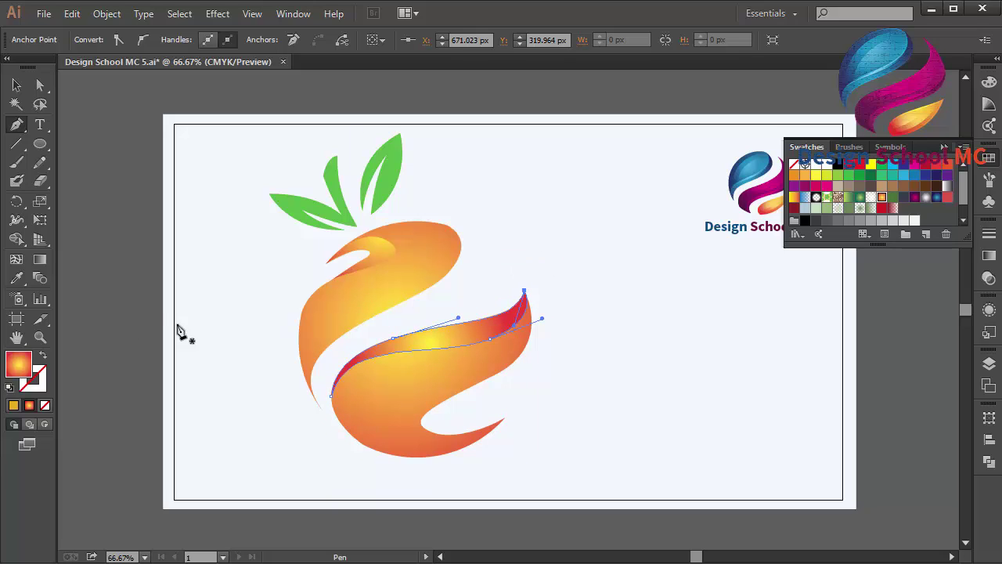
Step: Reposition and enlarge the strip's radial gradient so it brightens yellow toward the tip
{"action": "left_click", "coordinate": [37, 262]}
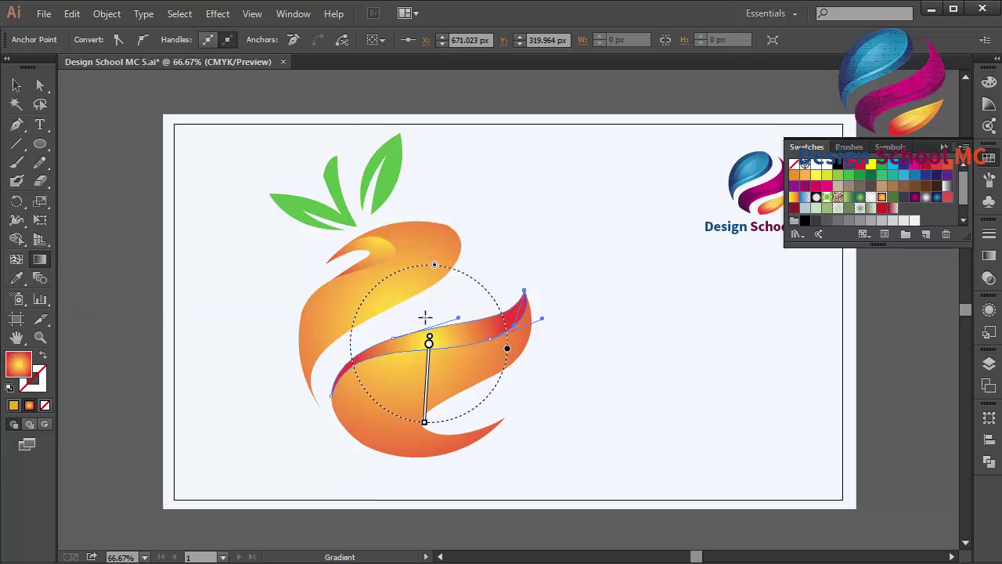
{"action": "left_click_drag", "start_coordinate": [448, 311], "coordinate": [469, 438]}
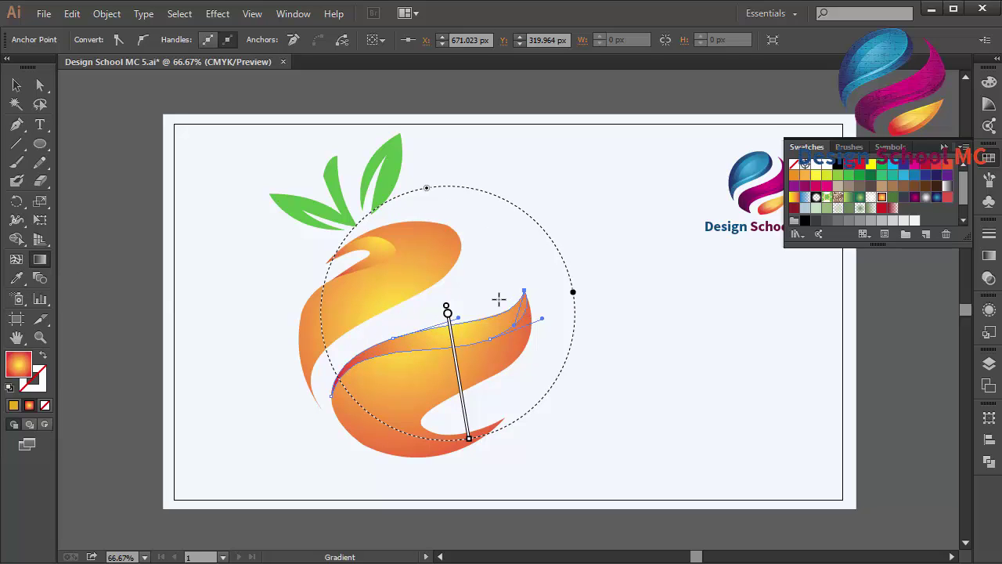
{"action": "left_click_drag", "start_coordinate": [500, 296], "coordinate": [391, 510]}
{"action": "key", "text": "v"}
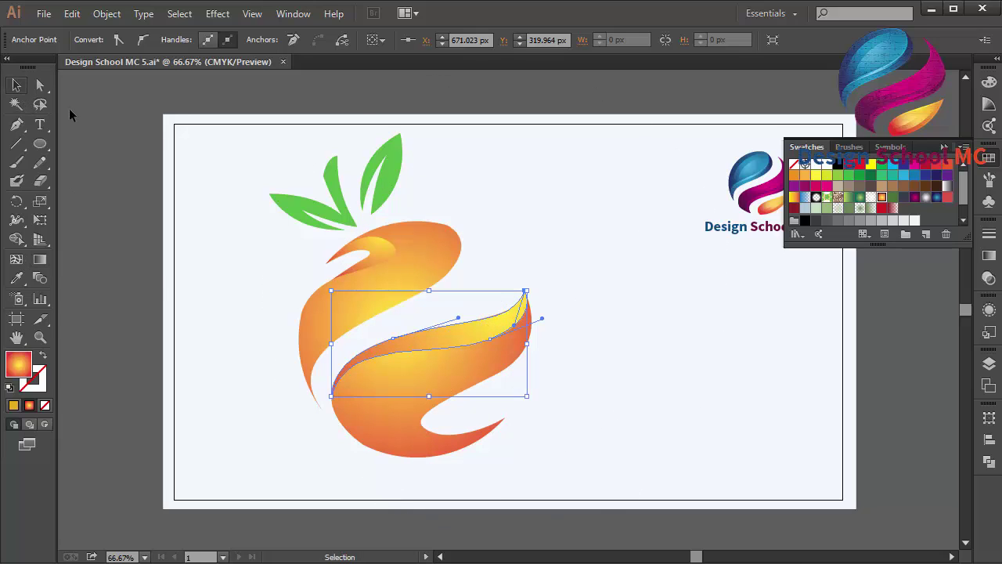
{"action": "left_click", "coordinate": [99, 133]}
{"action": "left_click", "coordinate": [41, 83]}
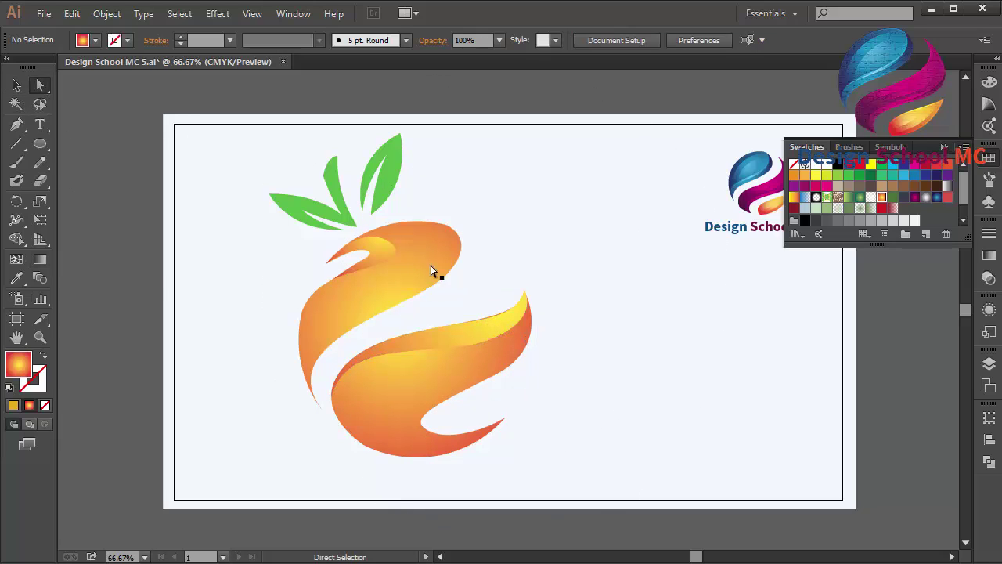
Step: Reshape the top highlight strip's curve by adjusting its anchor handle
{"action": "left_click", "coordinate": [481, 337]}
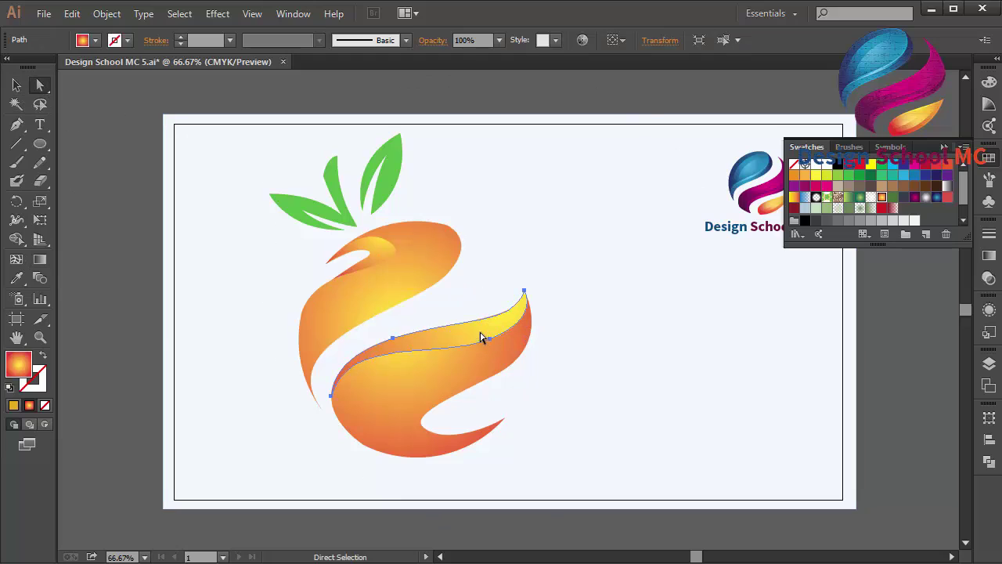
{"action": "left_click", "coordinate": [393, 338]}
{"action": "left_click_drag", "start_coordinate": [514, 330], "coordinate": [429, 340]}
{"action": "left_click", "coordinate": [305, 381]}
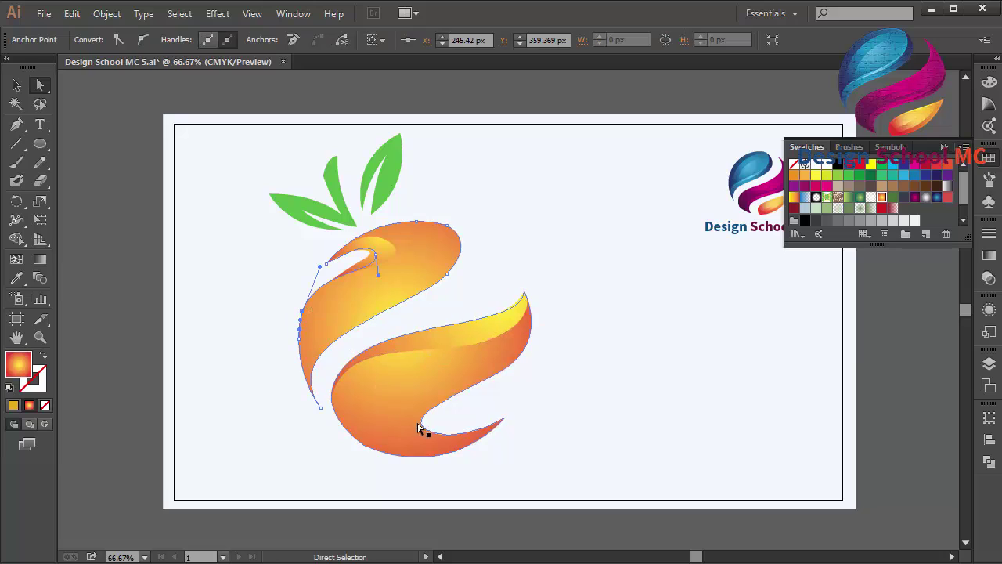
Step: Draw a closed curved accent strip inside the swirl's lower hook with the Pen tool
{"action": "left_click", "coordinate": [17, 124]}
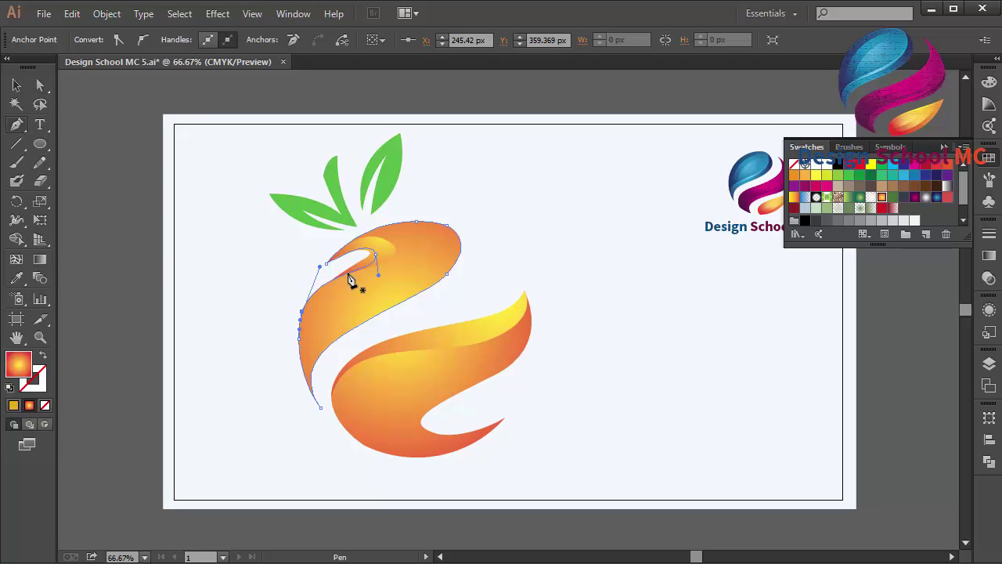
{"action": "left_click", "coordinate": [506, 423]}
{"action": "left_click_drag", "start_coordinate": [415, 428], "coordinate": [387, 400]}
{"action": "left_click_drag", "start_coordinate": [493, 377], "coordinate": [543, 343]}
{"action": "left_click", "coordinate": [496, 377]}
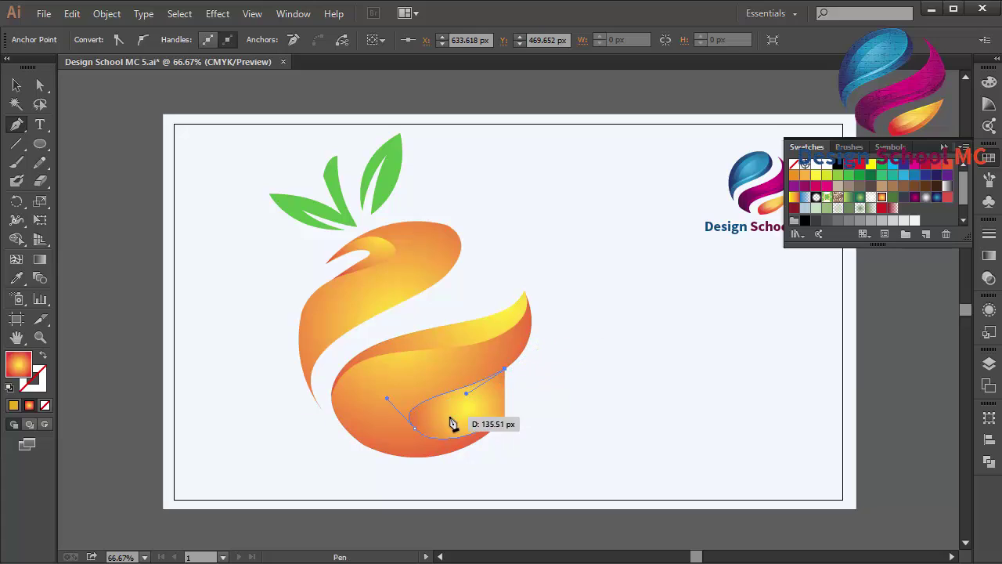
{"action": "left_click_drag", "start_coordinate": [438, 415], "coordinate": [402, 425]}
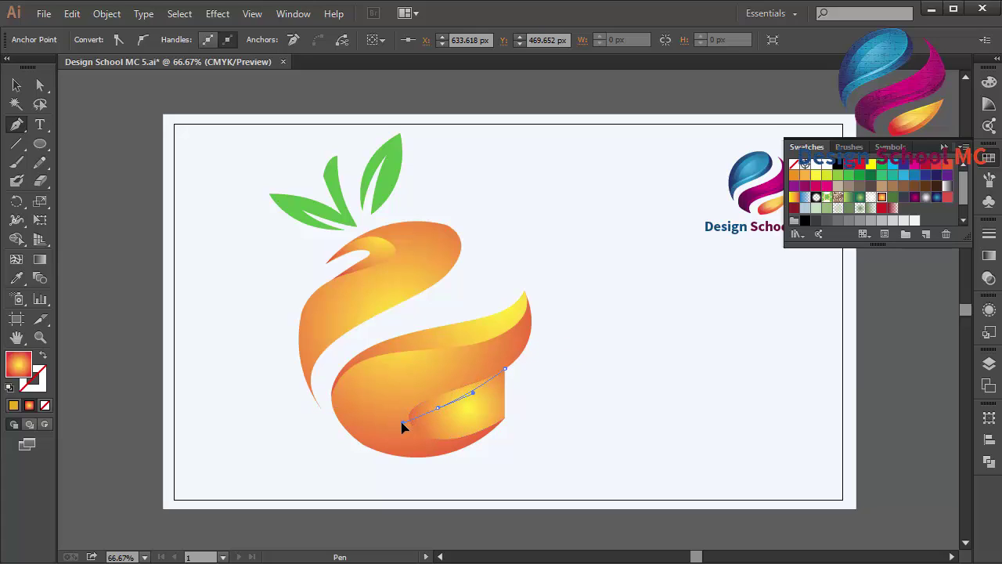
{"action": "left_click_drag", "start_coordinate": [511, 415], "coordinate": [556, 390]}
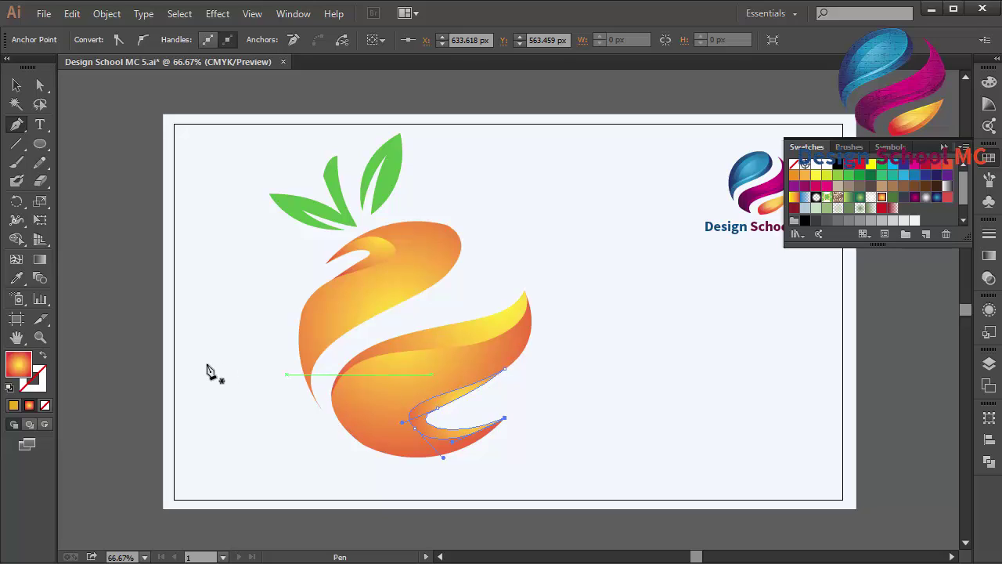
Step: Lay a linear gradient across the hook strip so it glows yellow along the inner curl
{"action": "left_click", "coordinate": [43, 262]}
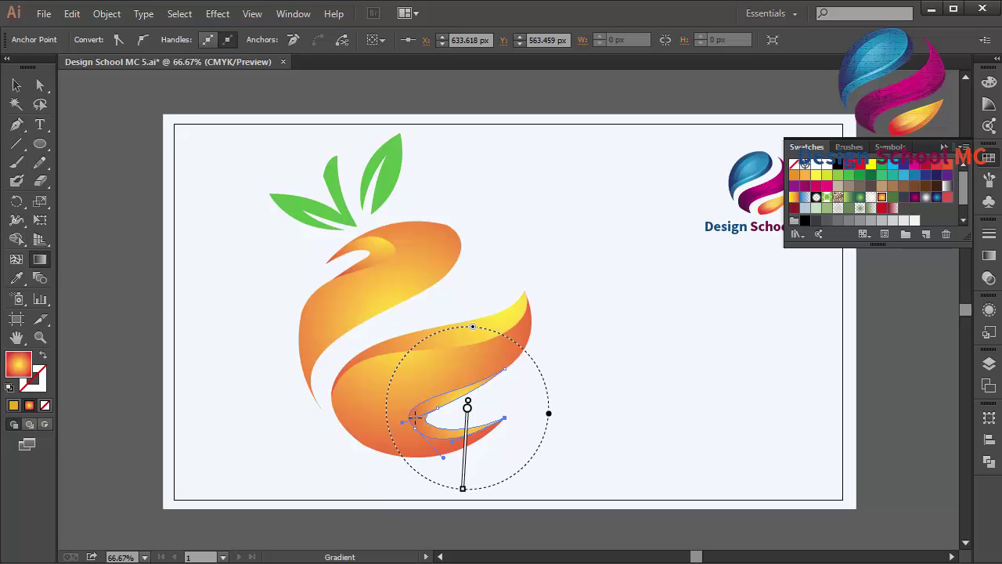
{"action": "left_click_drag", "start_coordinate": [402, 400], "coordinate": [501, 454]}
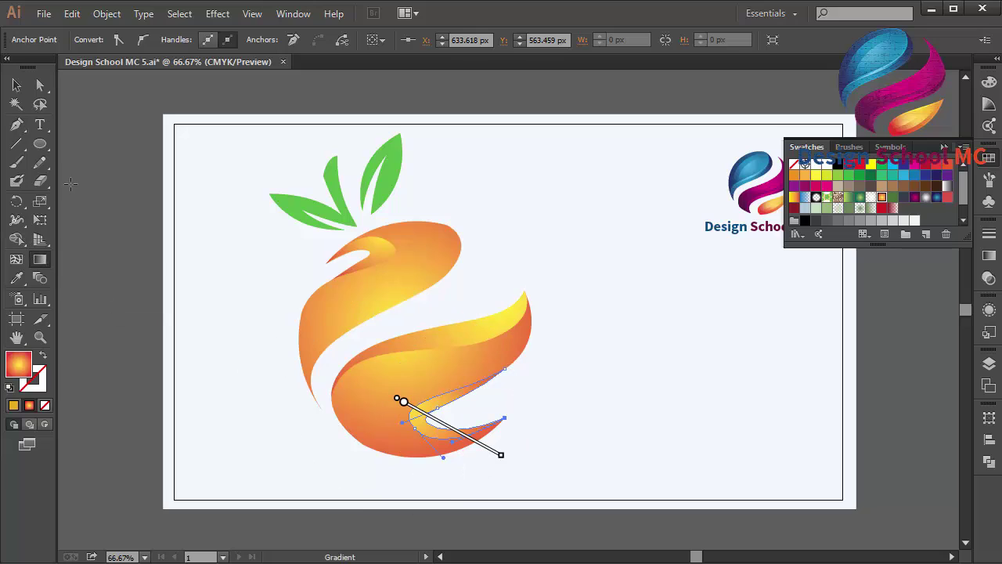
{"action": "left_click", "coordinate": [16, 85]}
{"action": "left_click", "coordinate": [94, 166]}
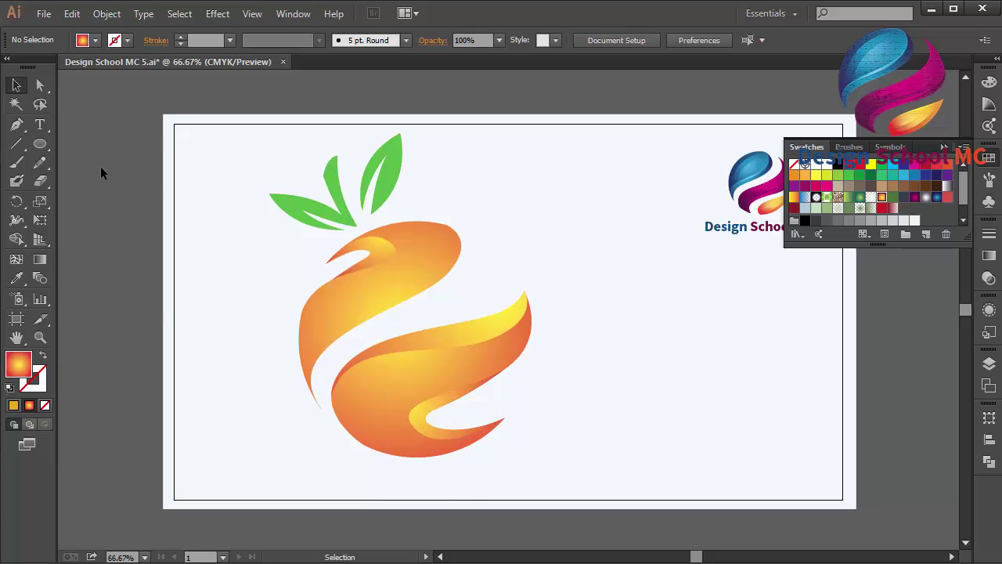